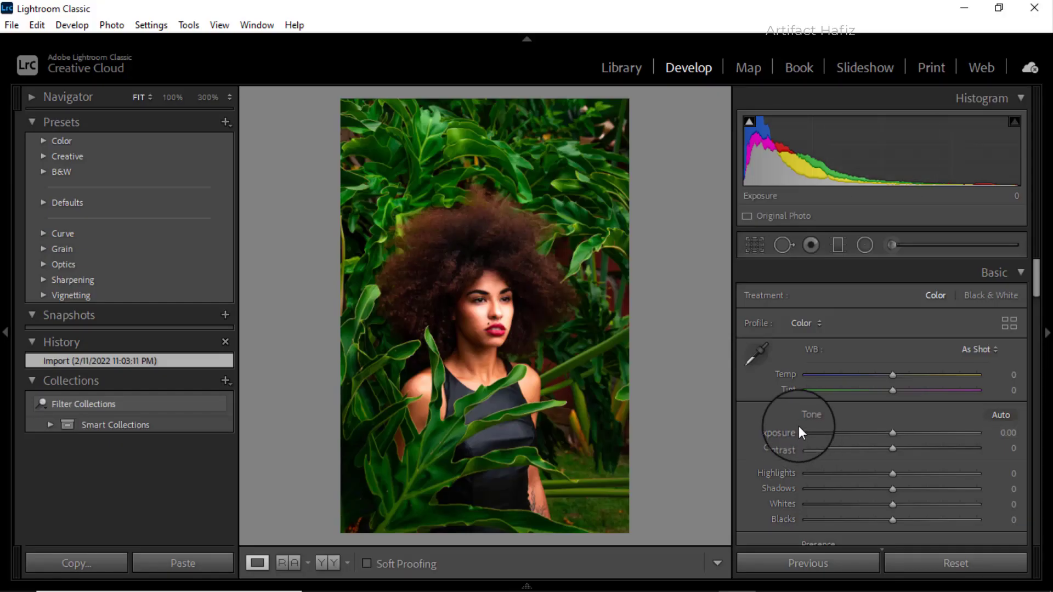
- In Basic, set Temp +4, Tint +6, Exposure -0.61, Contrast -10, Highlights -16, Shadows +7, Whites +42, Blacks +20
{"action": "mouse_move", "coordinate": [891, 374]}
{"action": "left_mouse_down"}
{"action": "mouse_move", "coordinate": [904, 381]}
{"action": "mouse_move", "coordinate": [890, 393]}
{"action": "mouse_move", "coordinate": [912, 394]}
{"action": "mouse_move", "coordinate": [860, 393]}
{"action": "mouse_move", "coordinate": [918, 404]}
{"action": "mouse_move", "coordinate": [891, 403]}
{"action": "mouse_move", "coordinate": [890, 433]}
{"action": "mouse_move", "coordinate": [904, 432]}
{"action": "mouse_move", "coordinate": [874, 433]}
{"action": "mouse_move", "coordinate": [889, 446]}
{"action": "mouse_move", "coordinate": [838, 466]}
{"action": "left_mouse_up"}
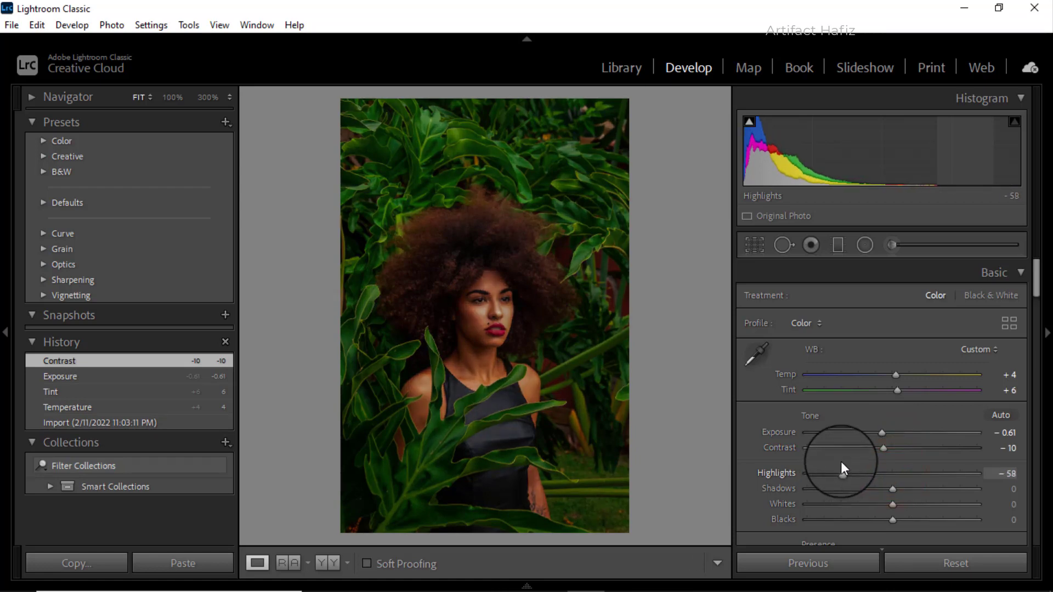
{"action": "left_click_drag", "start_coordinate": [840, 462], "coordinate": [867, 459]}
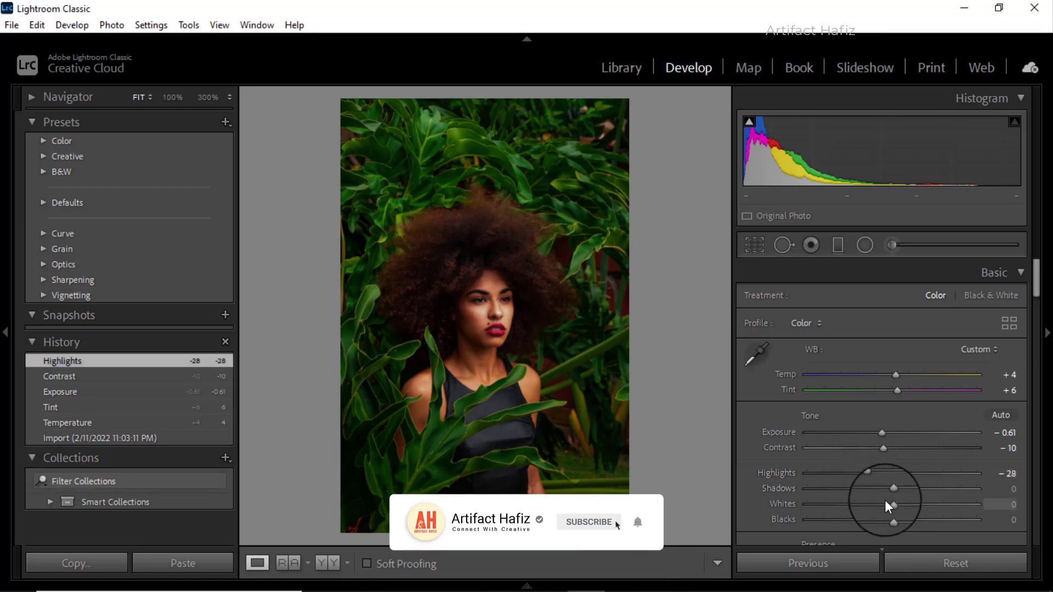
{"action": "left_click_drag", "start_coordinate": [889, 505], "coordinate": [918, 502]}
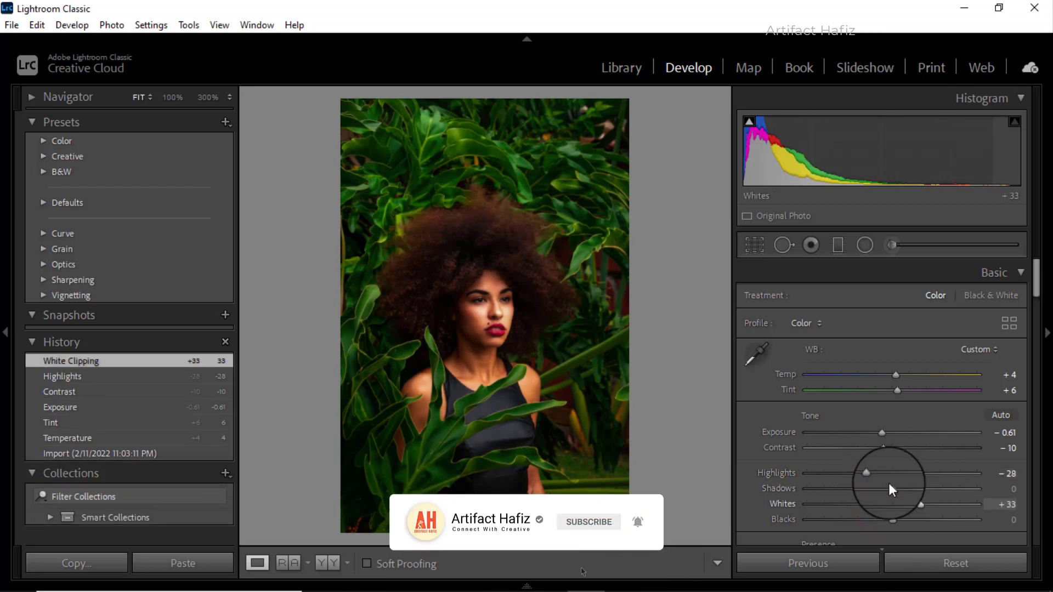
{"action": "left_click_drag", "start_coordinate": [870, 472], "coordinate": [881, 473]}
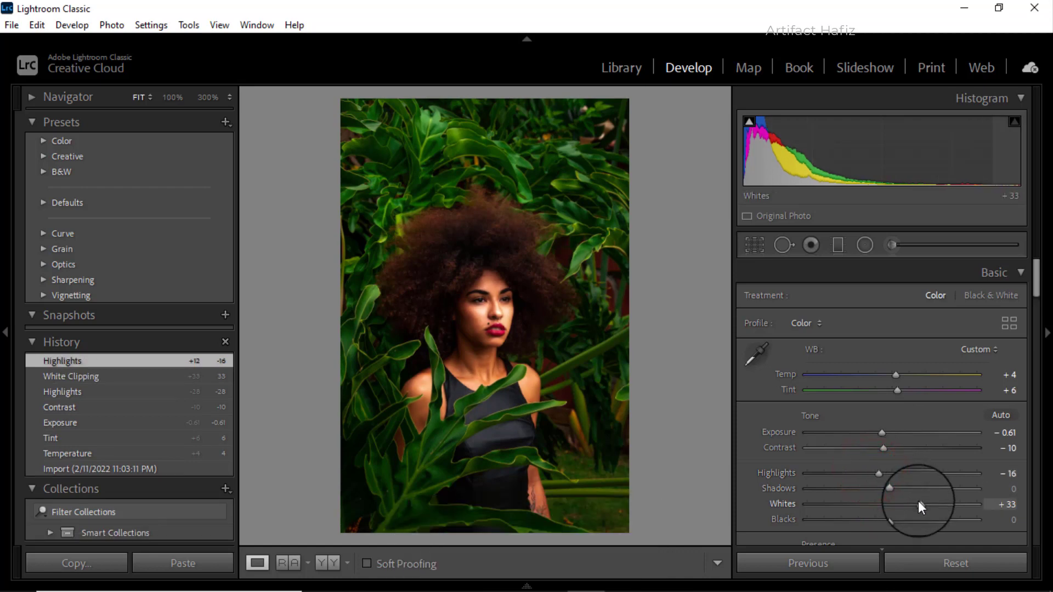
{"action": "mouse_move", "coordinate": [919, 502]}
{"action": "left_mouse_down"}
{"action": "mouse_move", "coordinate": [927, 504]}
{"action": "mouse_move", "coordinate": [899, 489]}
{"action": "mouse_move", "coordinate": [866, 519]}
{"action": "mouse_move", "coordinate": [907, 517]}
{"action": "left_mouse_up"}
- Set Presence to Texture +2, Clarity +2, Dehaze -10, Vibrance +7 and Saturation -3
{"action": "scroll", "coordinate": [908, 449], "scroll_direction": "down", "scroll_amount": 2}
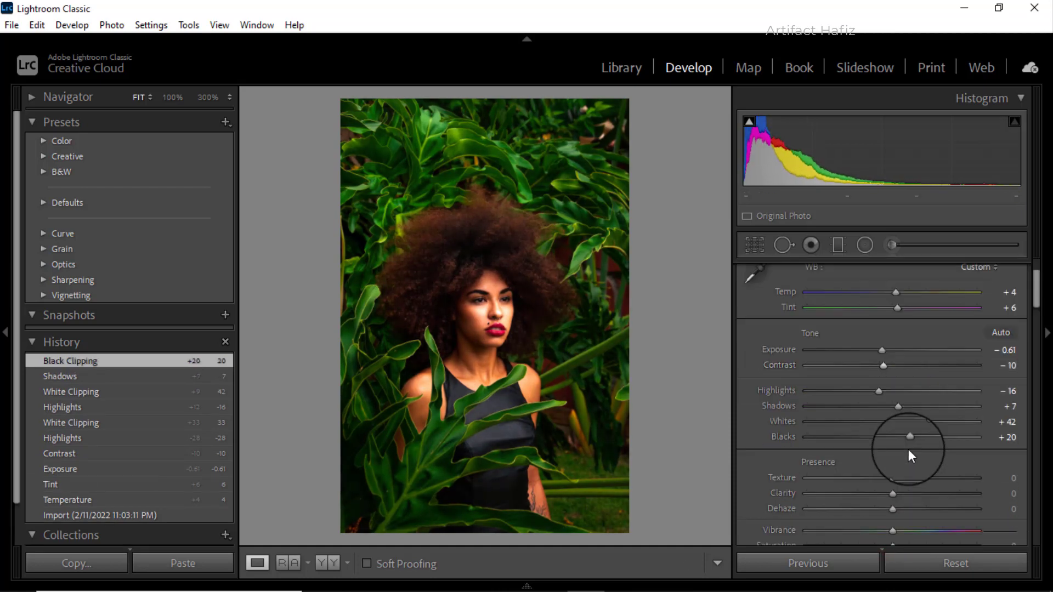
{"action": "scroll", "coordinate": [907, 449], "scroll_direction": "down", "scroll_amount": 3}
{"action": "mouse_move", "coordinate": [893, 312]}
{"action": "left_mouse_down"}
{"action": "mouse_move", "coordinate": [903, 315]}
{"action": "mouse_move", "coordinate": [880, 317]}
{"action": "mouse_move", "coordinate": [889, 314]}
{"action": "mouse_move", "coordinate": [891, 329]}
{"action": "mouse_move", "coordinate": [946, 344]}
{"action": "mouse_move", "coordinate": [873, 347]}
{"action": "mouse_move", "coordinate": [897, 367]}
{"action": "left_mouse_up"}
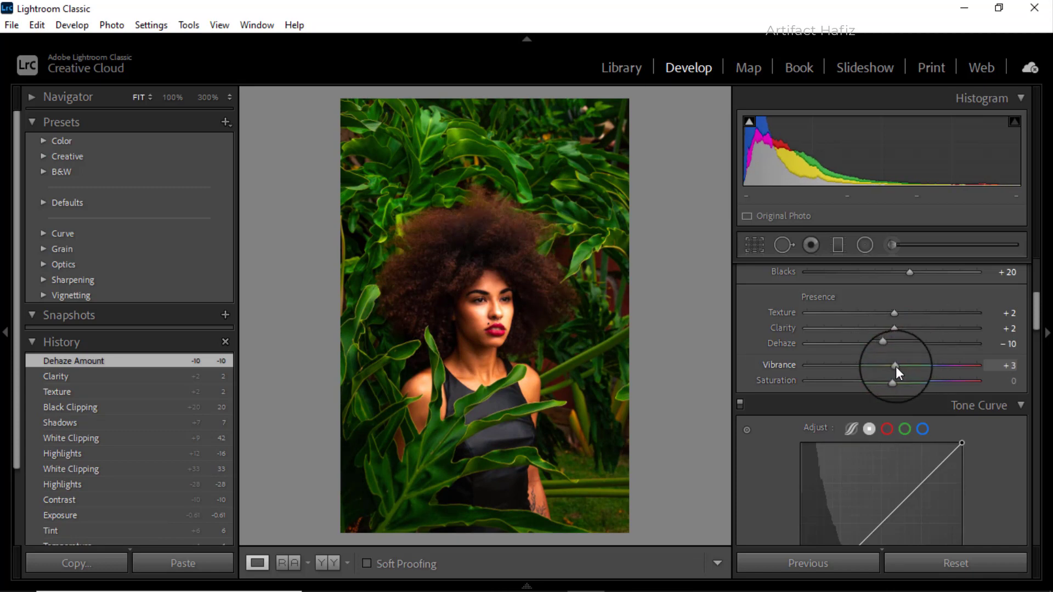
{"action": "left_click_drag", "start_coordinate": [898, 367], "coordinate": [888, 381]}
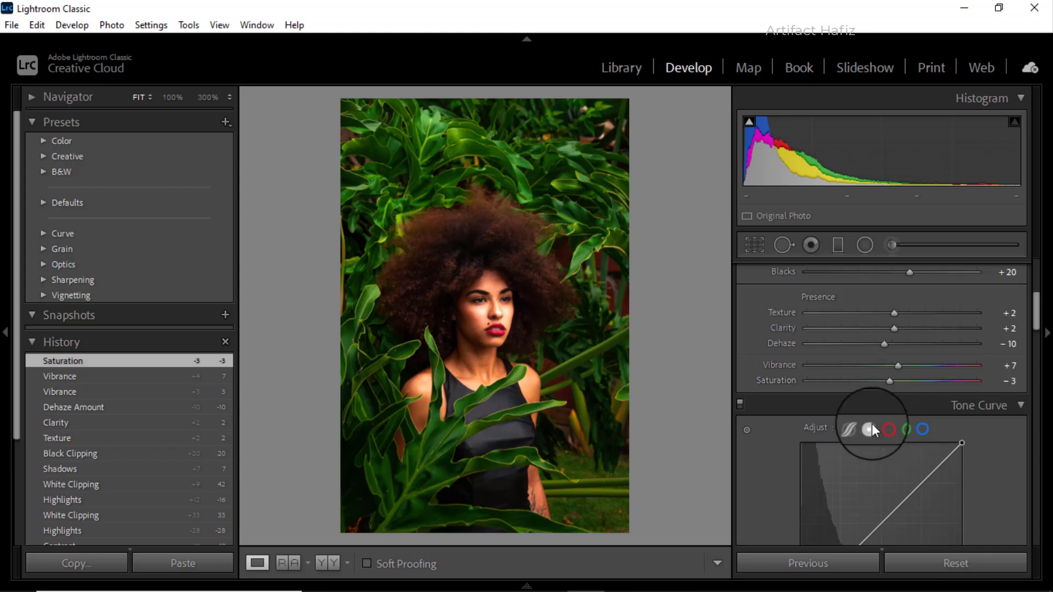
{"action": "scroll", "coordinate": [872, 423], "scroll_direction": "down", "scroll_amount": 3}
- Shape an S-curve on the RGB point curve with a lifted black point and shadow point at 69 / 59
{"action": "left_click", "coordinate": [870, 346]}
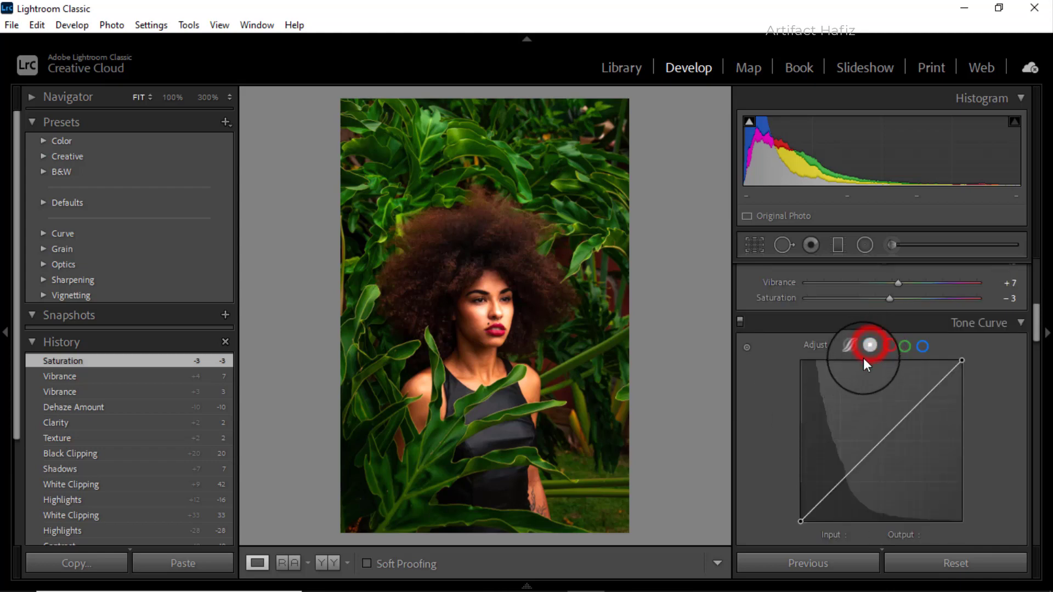
{"action": "left_click_drag", "start_coordinate": [841, 481], "coordinate": [842, 484]}
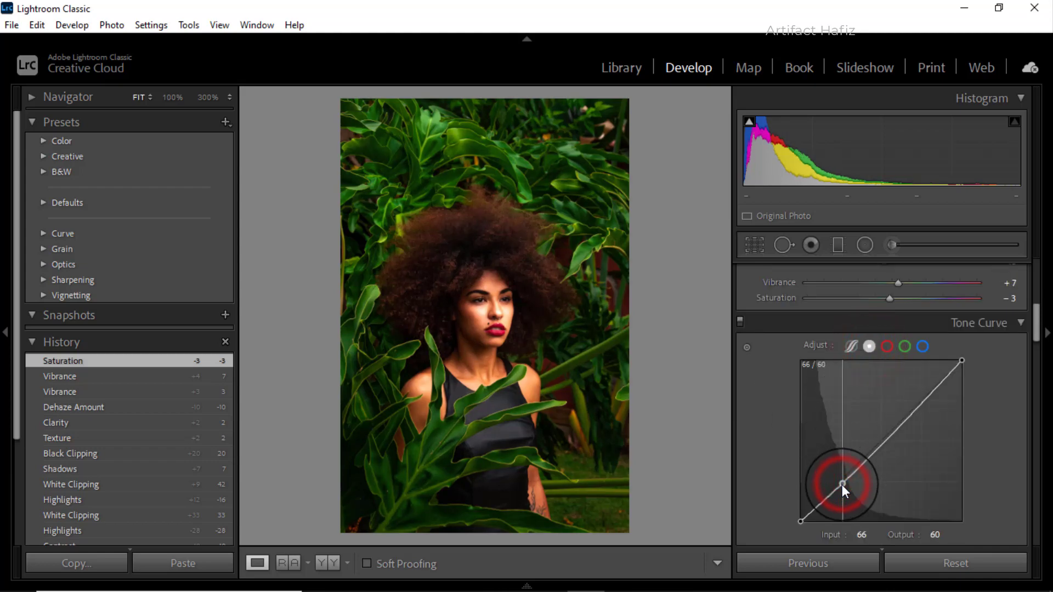
{"action": "left_click_drag", "start_coordinate": [921, 401], "coordinate": [920, 396]}
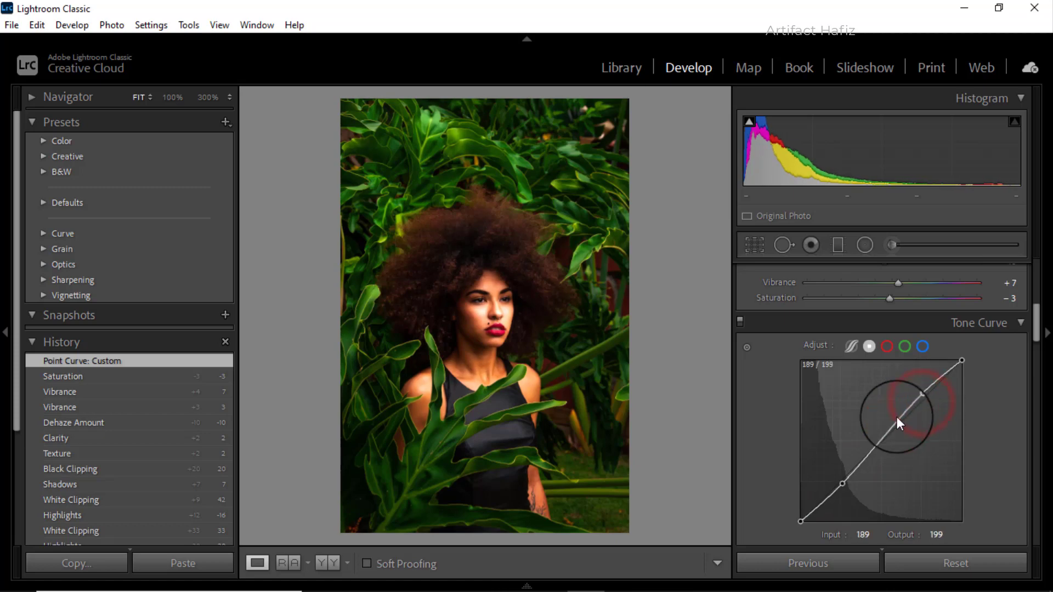
{"action": "left_click_drag", "start_coordinate": [800, 520], "coordinate": [793, 517]}
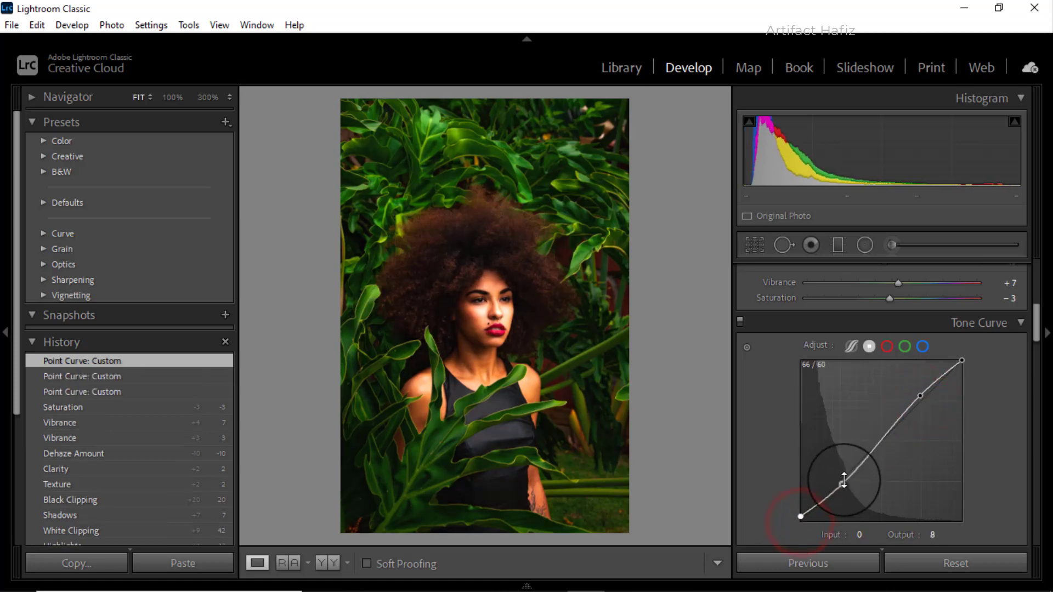
{"action": "left_click", "coordinate": [843, 483]}
{"action": "left_click_drag", "start_coordinate": [843, 484], "coordinate": [844, 486]}
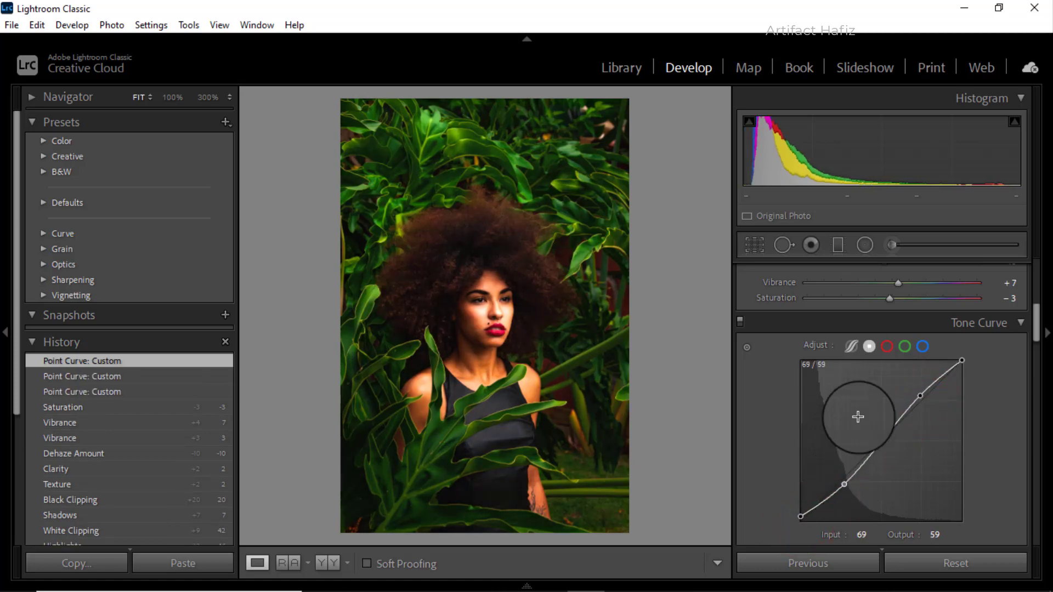
- Cut red and green in the shadows and boost red, green and blue in the highlights on the channel curves
{"action": "left_click", "coordinate": [886, 346]}
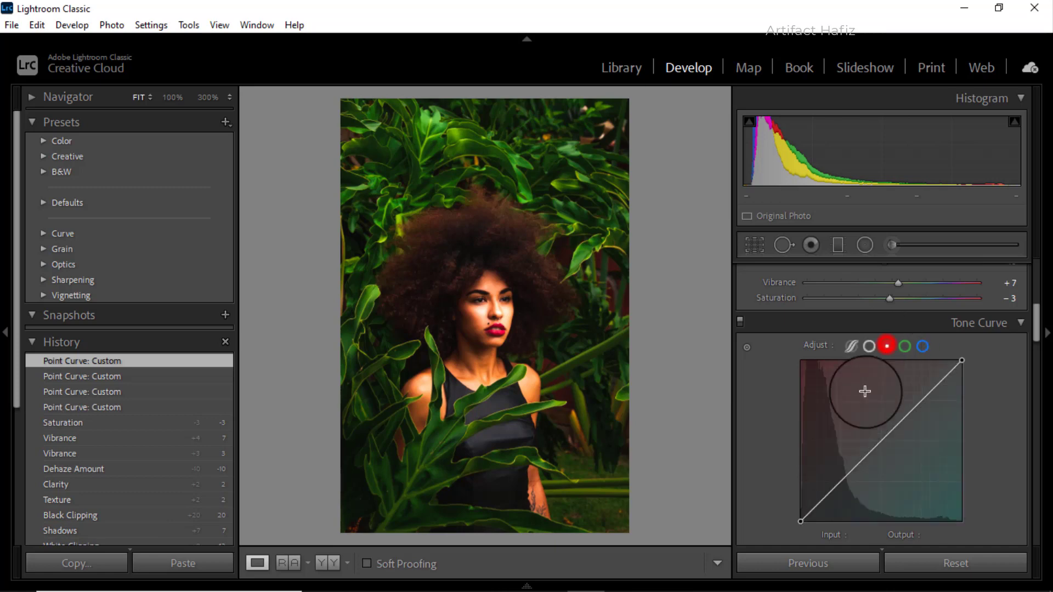
{"action": "left_click_drag", "start_coordinate": [843, 485], "coordinate": [841, 487]}
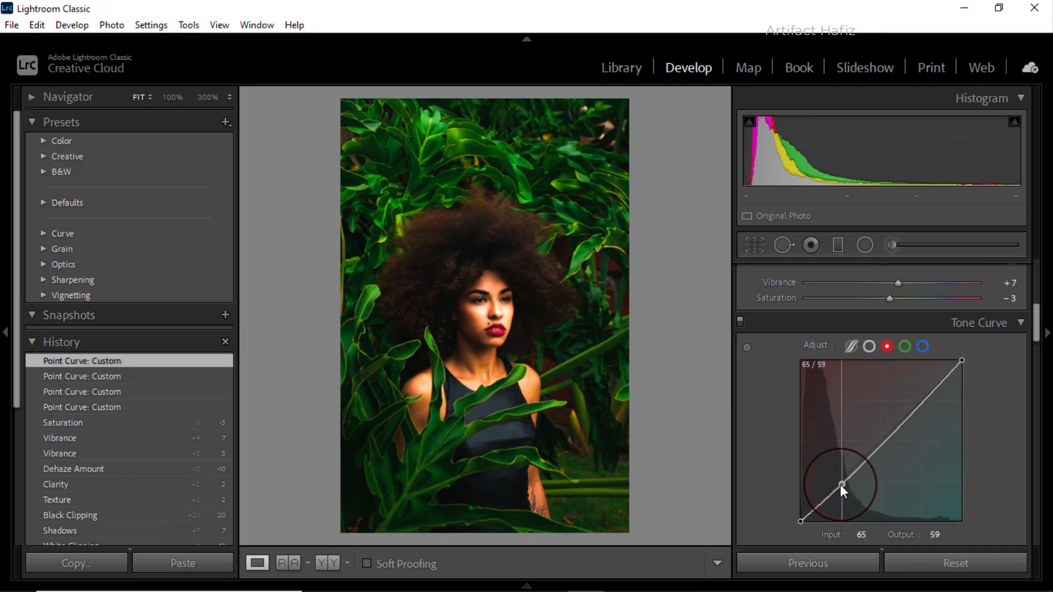
{"action": "left_click_drag", "start_coordinate": [921, 403], "coordinate": [921, 391]}
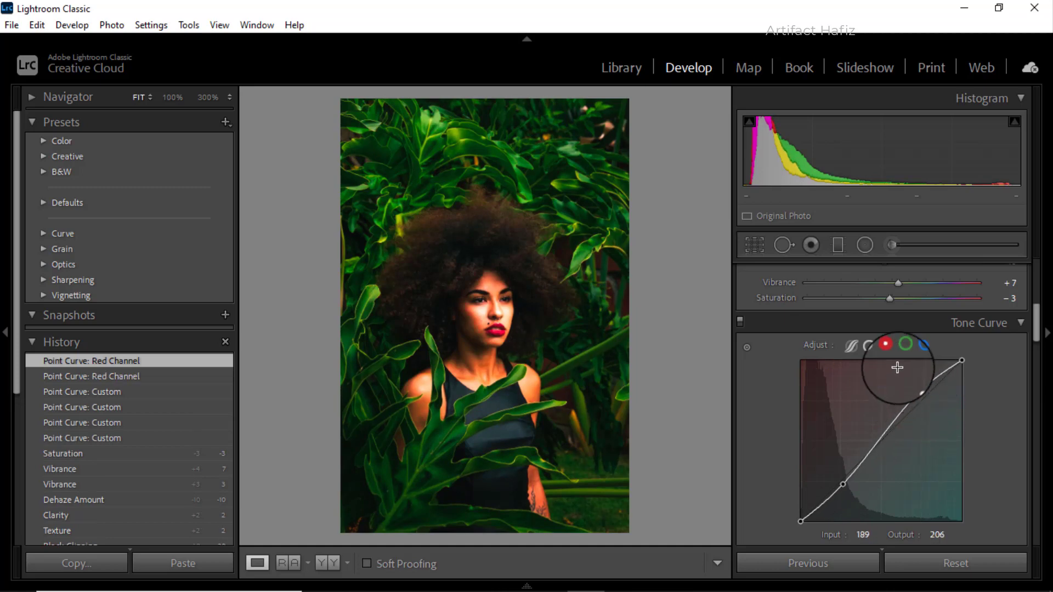
{"action": "left_click", "coordinate": [906, 346]}
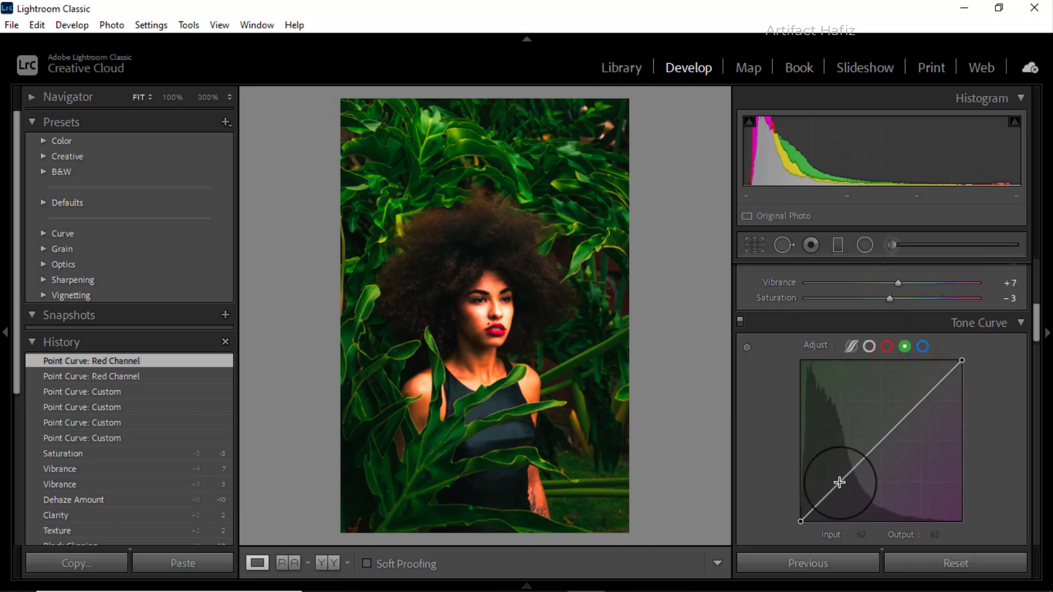
{"action": "left_click_drag", "start_coordinate": [845, 481], "coordinate": [846, 485]}
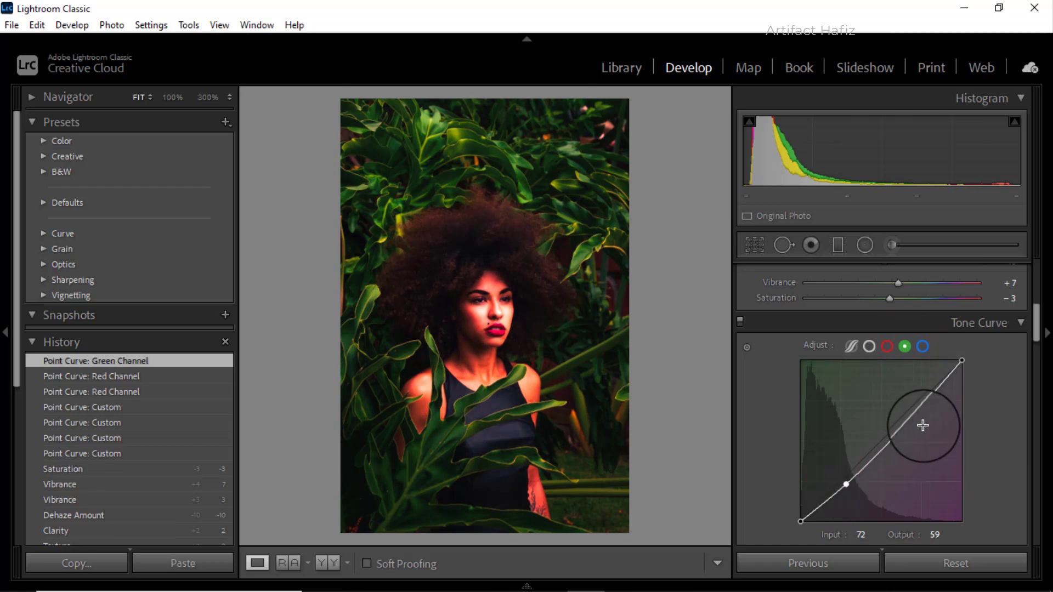
{"action": "left_click_drag", "start_coordinate": [923, 397], "coordinate": [923, 391]}
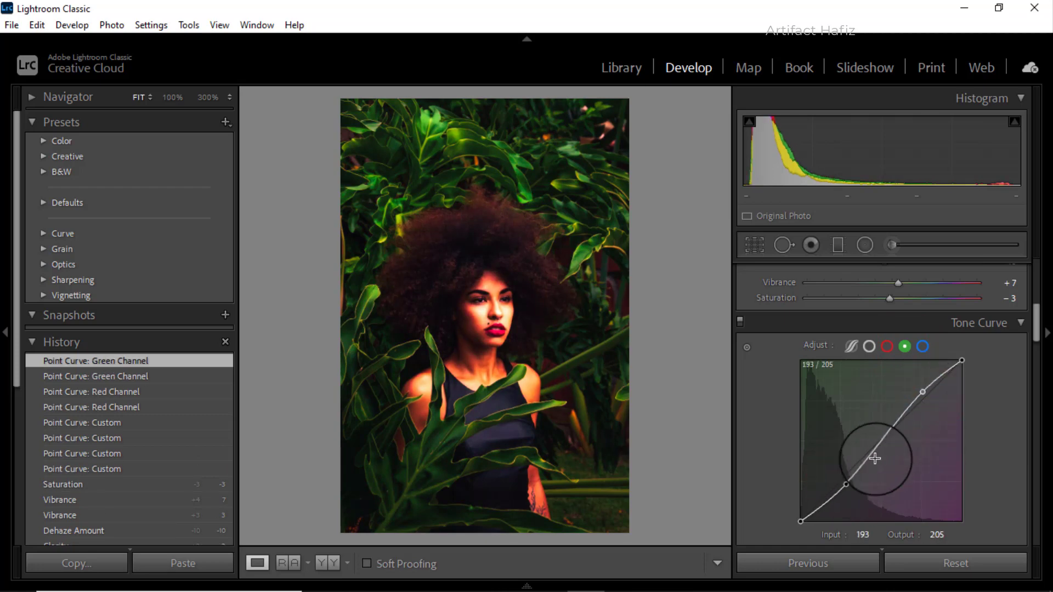
{"action": "left_click_drag", "start_coordinate": [846, 484], "coordinate": [844, 484]}
{"action": "left_click", "coordinate": [921, 349]}
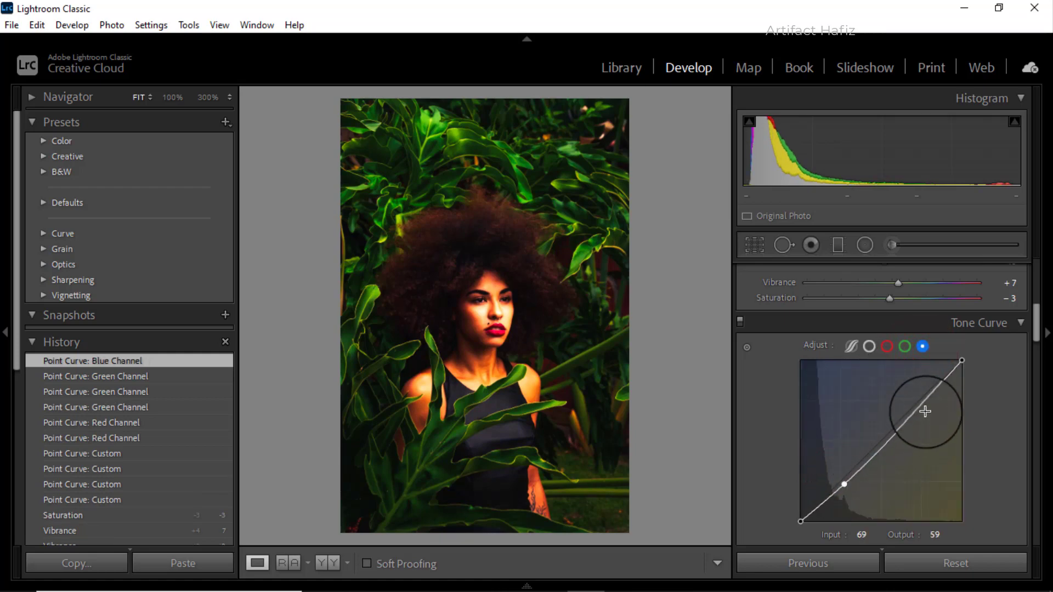
{"action": "left_click_drag", "start_coordinate": [917, 405], "coordinate": [918, 396]}
- Set HSL saturation to Red +12, Orange -52, Yellow -52, Green -80, Aqua +4 and Blue +8
{"action": "scroll", "coordinate": [917, 394], "scroll_direction": "down", "scroll_amount": 3}
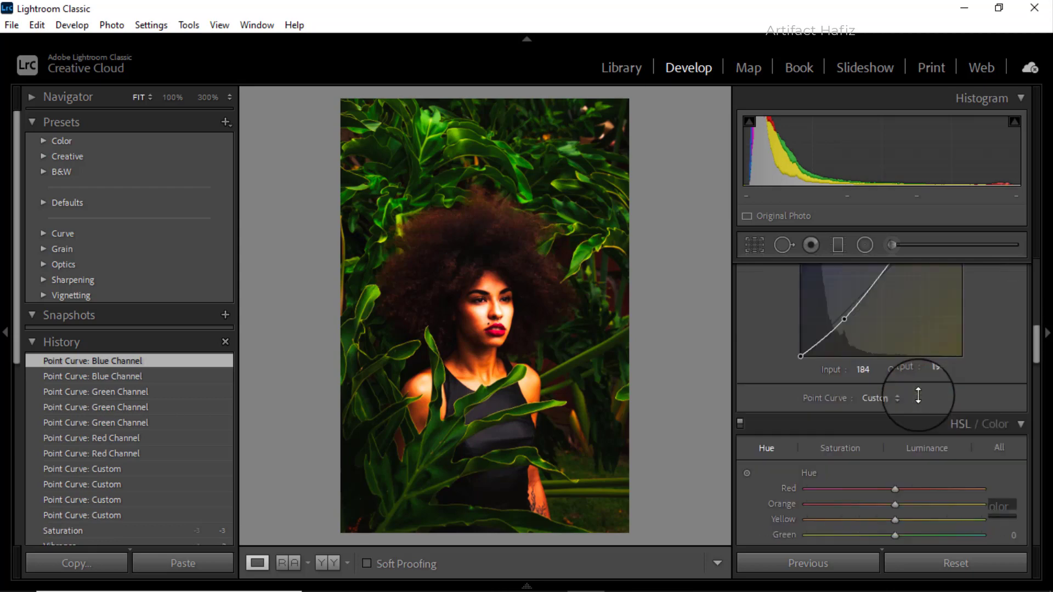
{"action": "scroll", "coordinate": [916, 397], "scroll_direction": "down", "scroll_amount": 2}
{"action": "left_click", "coordinate": [849, 366]}
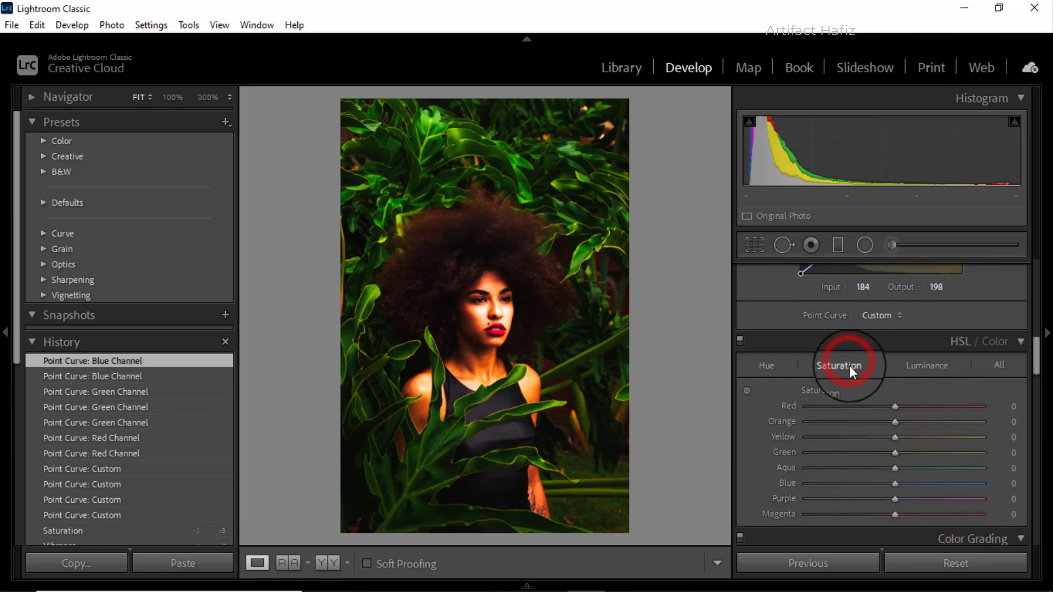
{"action": "left_click_drag", "start_coordinate": [893, 422], "coordinate": [874, 424]}
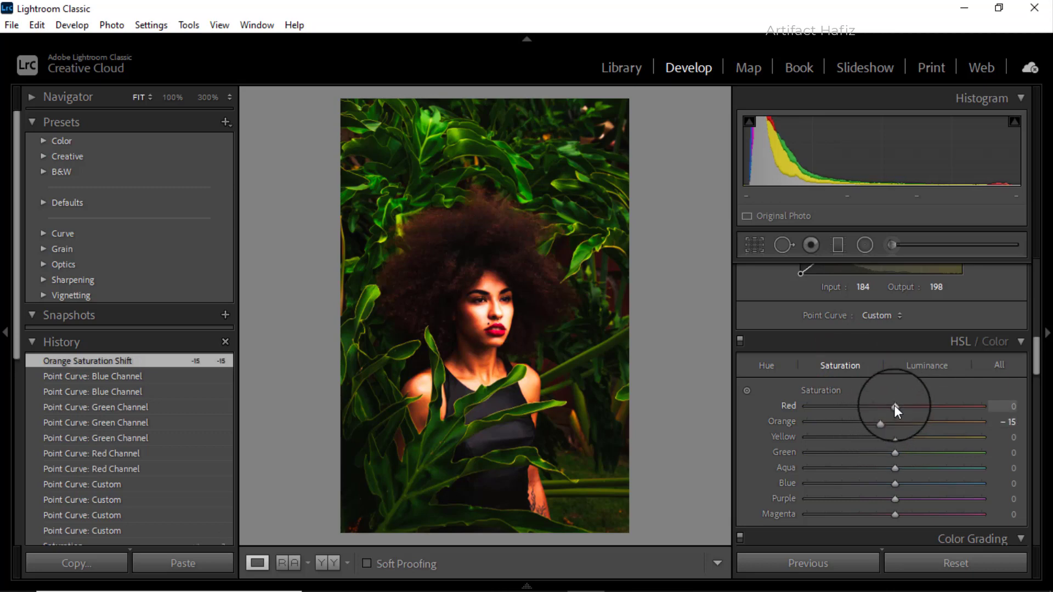
{"action": "mouse_move", "coordinate": [895, 406]}
{"action": "left_mouse_down"}
{"action": "mouse_move", "coordinate": [861, 403]}
{"action": "mouse_move", "coordinate": [905, 406]}
{"action": "mouse_move", "coordinate": [870, 436]}
{"action": "mouse_move", "coordinate": [809, 426]}
{"action": "mouse_move", "coordinate": [840, 432]}
{"action": "left_mouse_up"}
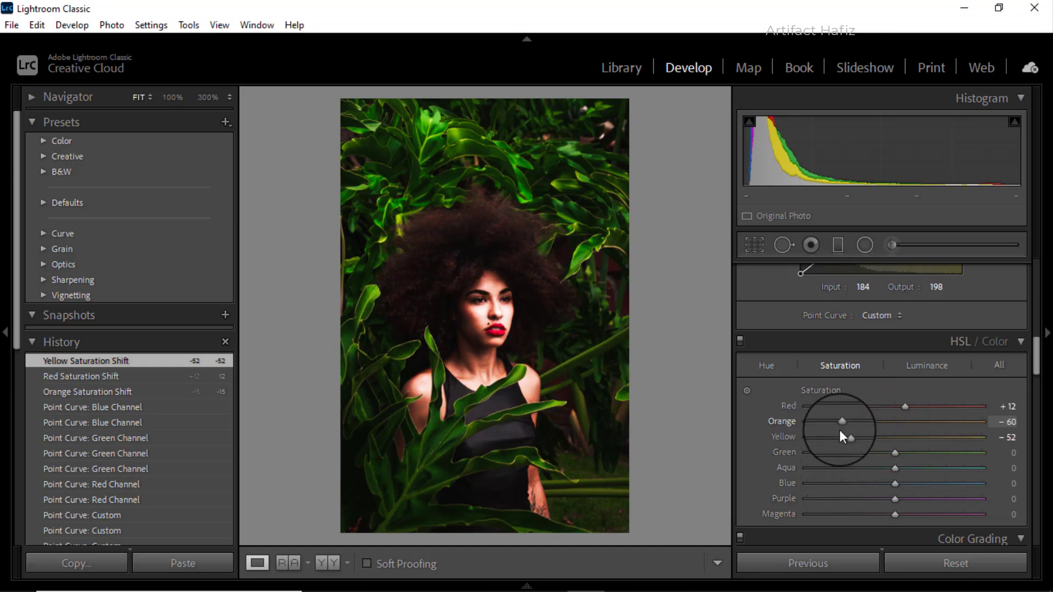
{"action": "mouse_move", "coordinate": [839, 429]}
{"action": "left_mouse_down"}
{"action": "mouse_move", "coordinate": [849, 431]}
{"action": "mouse_move", "coordinate": [837, 455]}
{"action": "mouse_move", "coordinate": [820, 450]}
{"action": "mouse_move", "coordinate": [857, 450]}
{"action": "mouse_move", "coordinate": [824, 450]}
{"action": "left_mouse_up"}
{"action": "scroll", "coordinate": [868, 462], "scroll_direction": "down", "scroll_amount": 3}
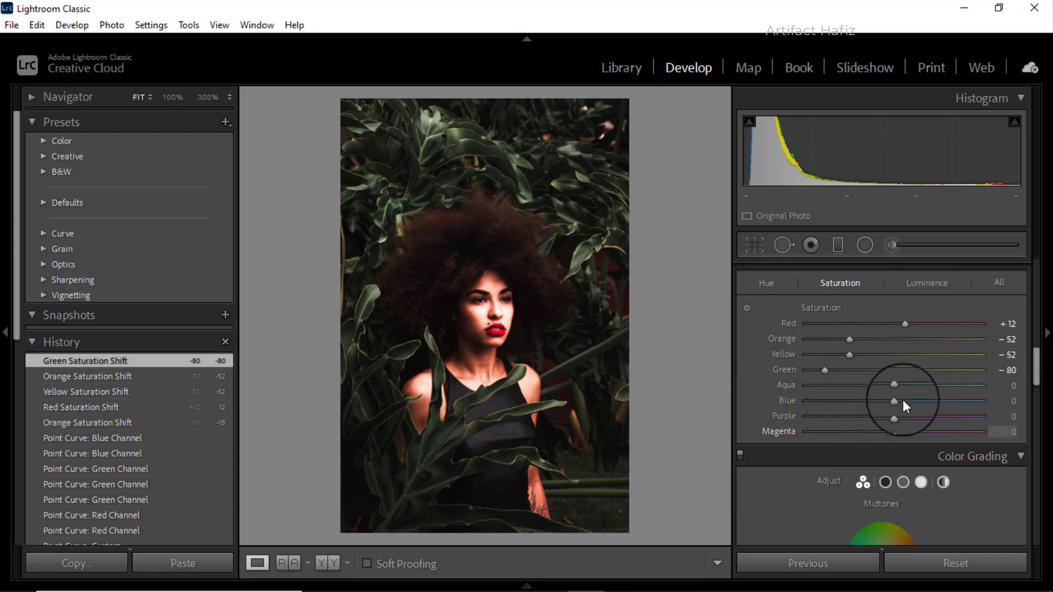
{"action": "left_click_drag", "start_coordinate": [894, 385], "coordinate": [907, 400]}
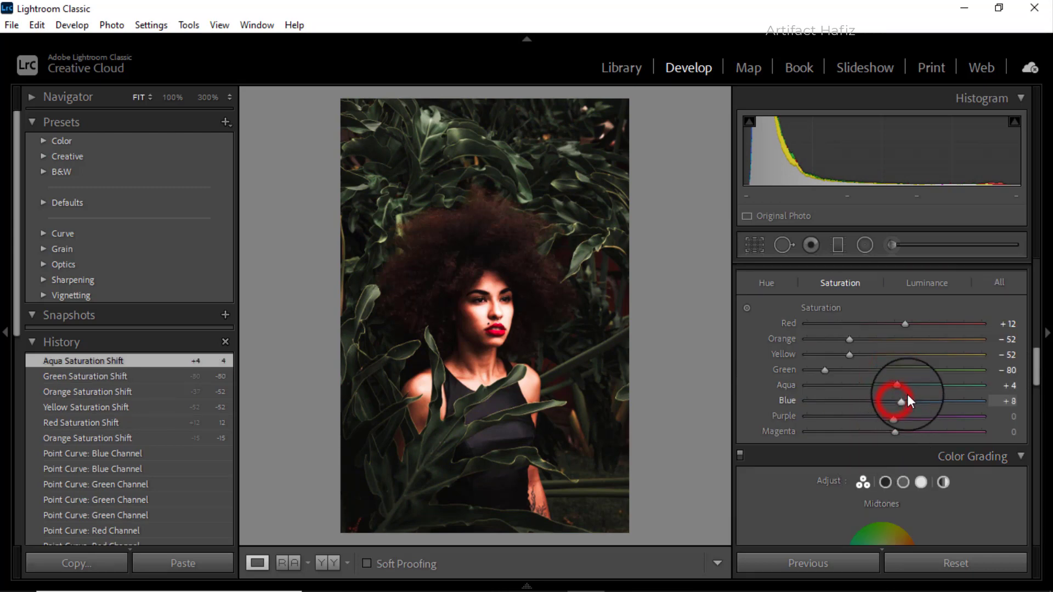
- Set HSL luminance to Red +7, Orange -24, Yellow +13, Green +58 and Aqua +5
{"action": "left_click", "coordinate": [917, 284]}
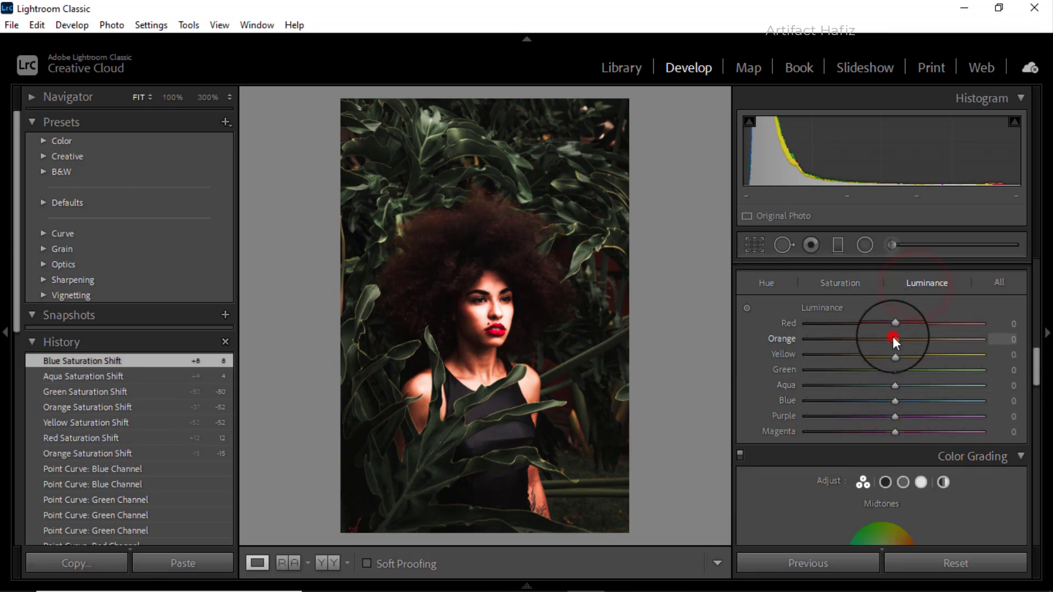
{"action": "mouse_move", "coordinate": [893, 338]}
{"action": "left_mouse_down"}
{"action": "mouse_move", "coordinate": [852, 340]}
{"action": "mouse_move", "coordinate": [872, 347]}
{"action": "left_mouse_up"}
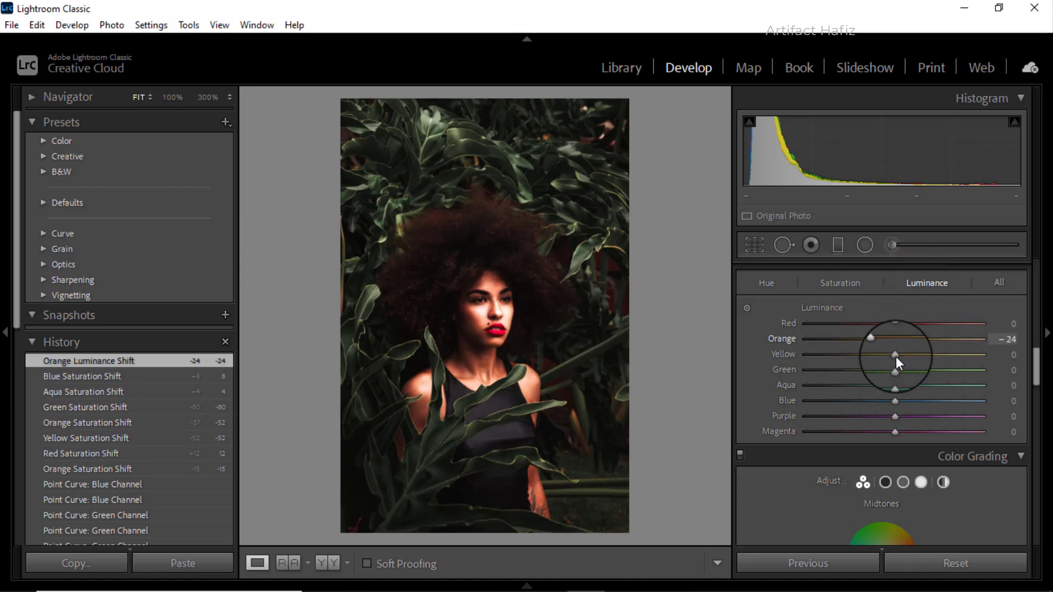
{"action": "left_click", "coordinate": [894, 370]}
{"action": "left_click_drag", "start_coordinate": [893, 370], "coordinate": [935, 366]}
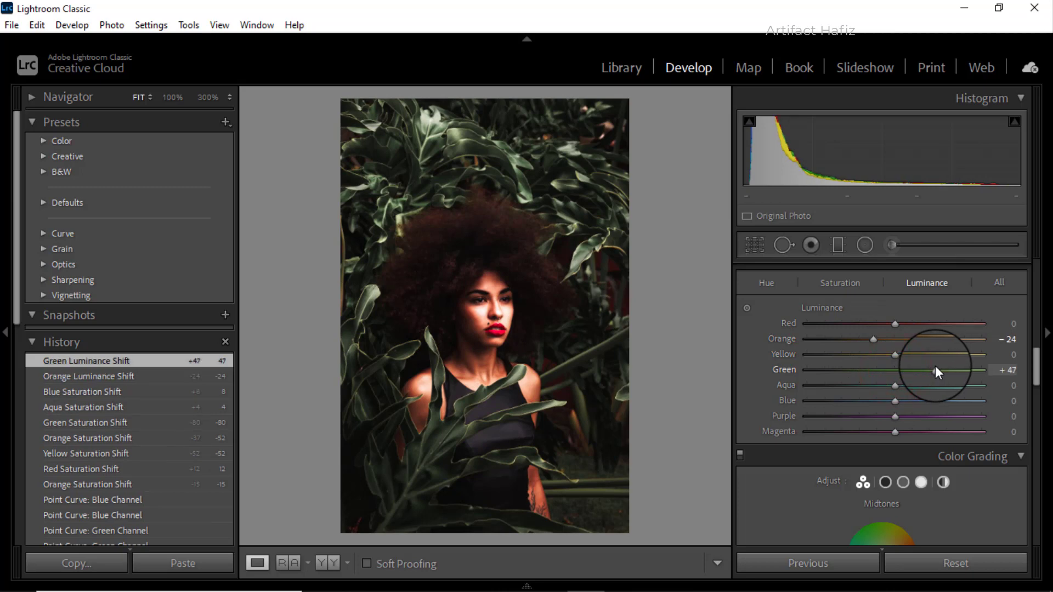
{"action": "mouse_move", "coordinate": [938, 370]}
{"action": "left_mouse_down"}
{"action": "mouse_move", "coordinate": [960, 354]}
{"action": "mouse_move", "coordinate": [904, 370]}
{"action": "left_mouse_up"}
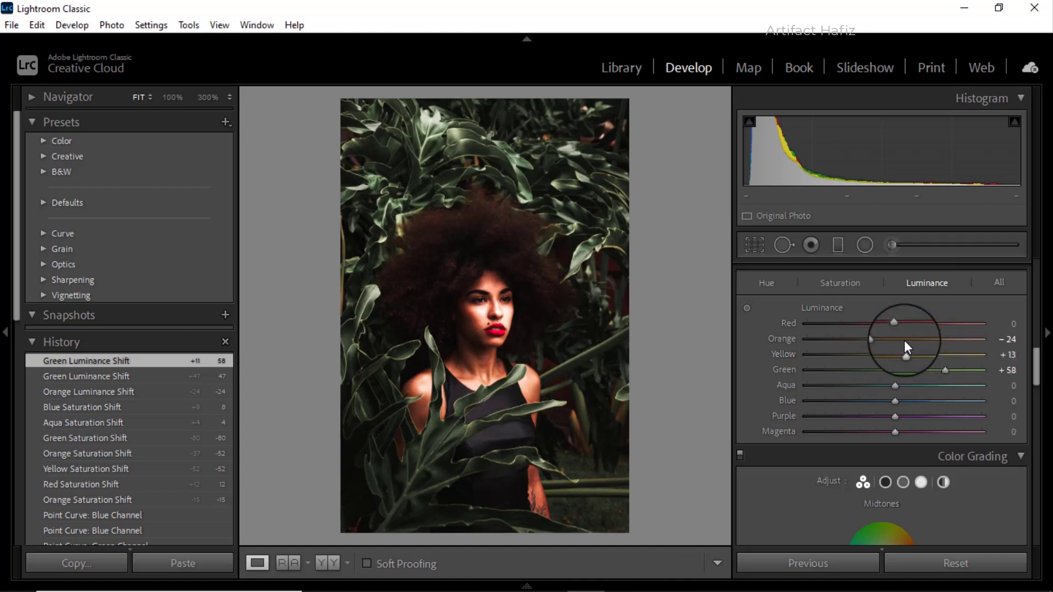
{"action": "mouse_move", "coordinate": [893, 323]}
{"action": "left_mouse_down"}
{"action": "mouse_move", "coordinate": [926, 322]}
{"action": "mouse_move", "coordinate": [899, 328]}
{"action": "left_mouse_up"}
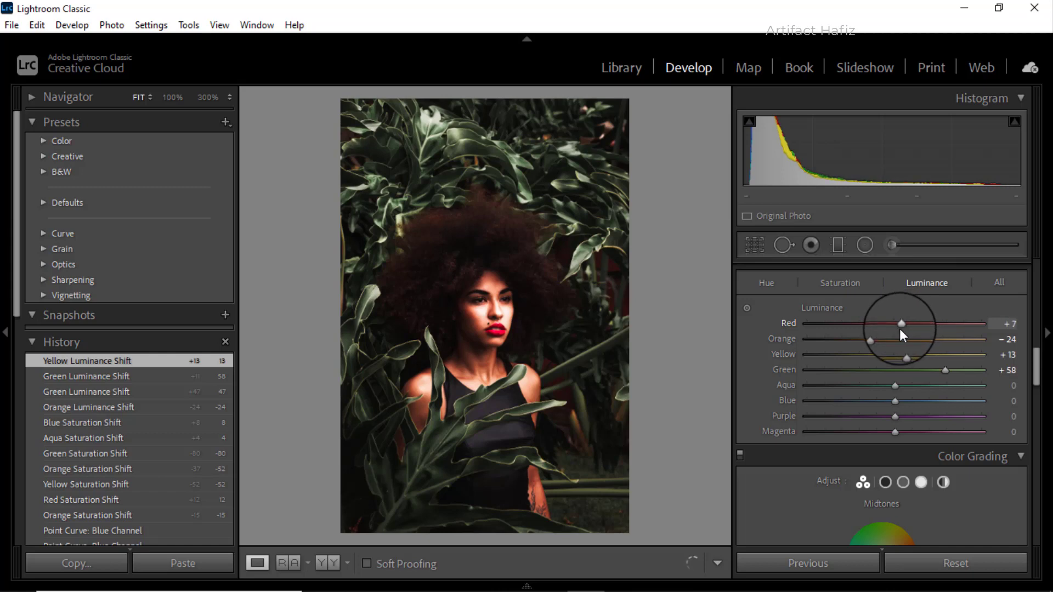
{"action": "mouse_move", "coordinate": [894, 383]}
{"action": "left_mouse_down"}
{"action": "mouse_move", "coordinate": [878, 385]}
{"action": "mouse_move", "coordinate": [899, 386]}
{"action": "mouse_move", "coordinate": [901, 401]}
{"action": "left_mouse_up"}
- Set HSL hue to Aqua -39, Blue -42 and Green +22
{"action": "left_click", "coordinate": [764, 281]}
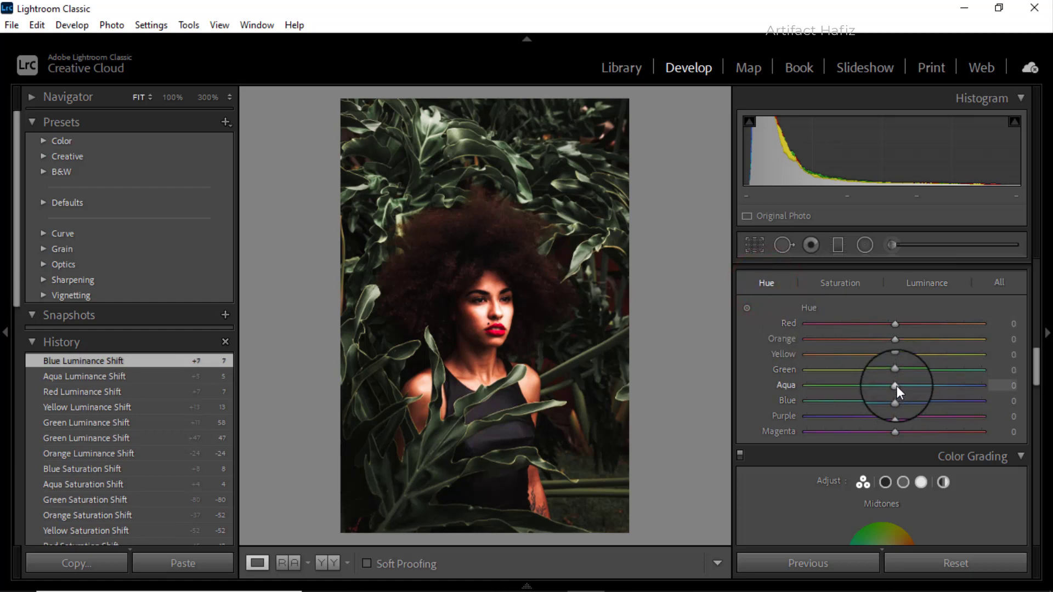
{"action": "mouse_move", "coordinate": [896, 386]}
{"action": "left_mouse_down"}
{"action": "mouse_move", "coordinate": [859, 386]}
{"action": "mouse_move", "coordinate": [859, 400]}
{"action": "left_mouse_up"}
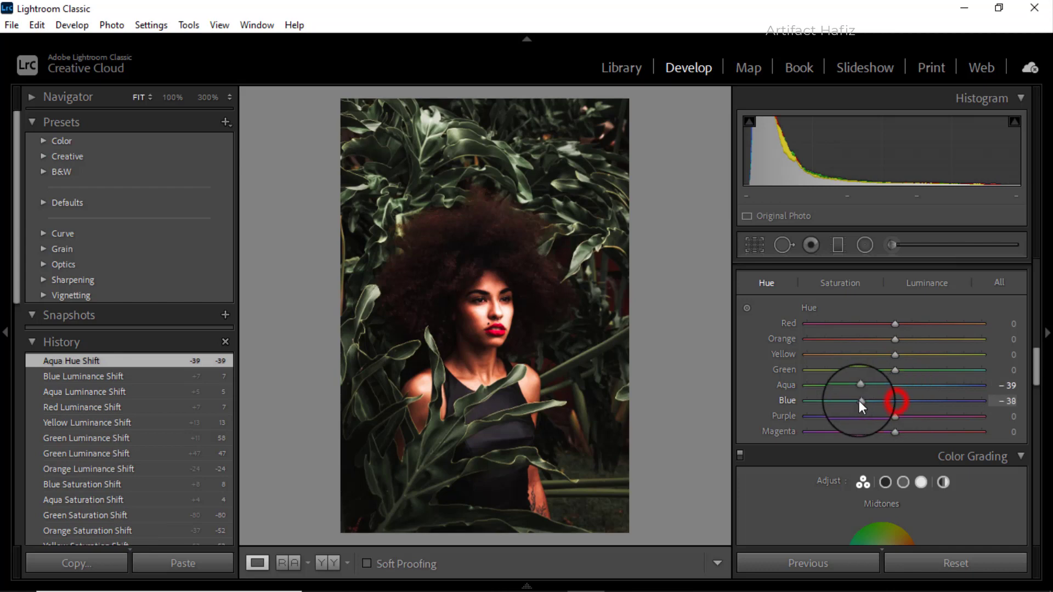
{"action": "mouse_move", "coordinate": [893, 368]}
{"action": "left_mouse_down"}
{"action": "mouse_move", "coordinate": [922, 369]}
{"action": "mouse_move", "coordinate": [925, 384]}
{"action": "mouse_move", "coordinate": [912, 380]}
{"action": "left_mouse_up"}
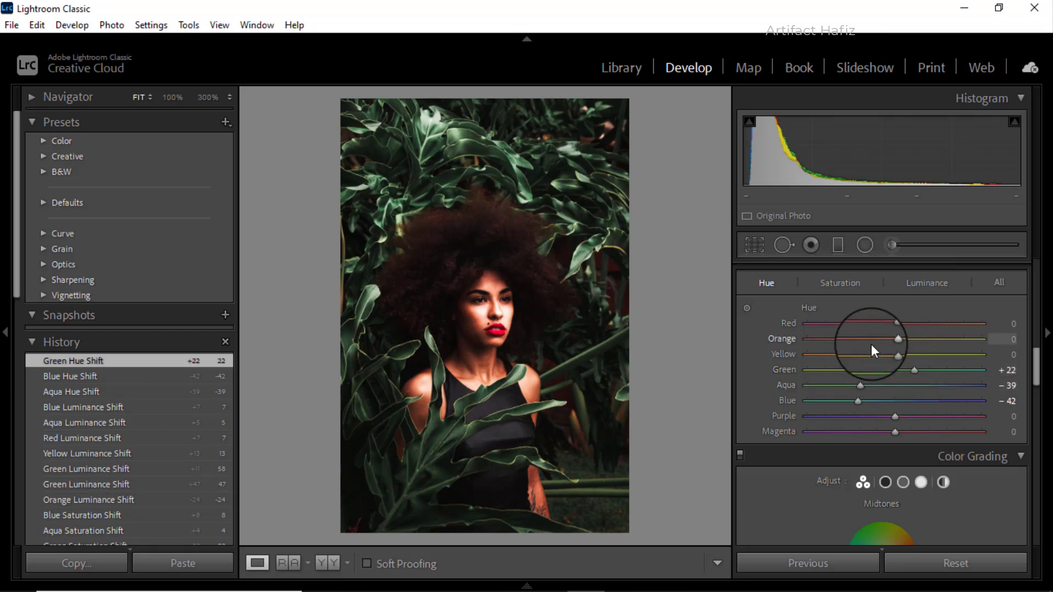
- Tint the midtones toward cyan-blue, to hue 209, on the Color Grading wheel
{"action": "scroll", "coordinate": [877, 345], "scroll_direction": "down", "scroll_amount": 3}
{"action": "scroll", "coordinate": [877, 344], "scroll_direction": "down", "scroll_amount": 3}
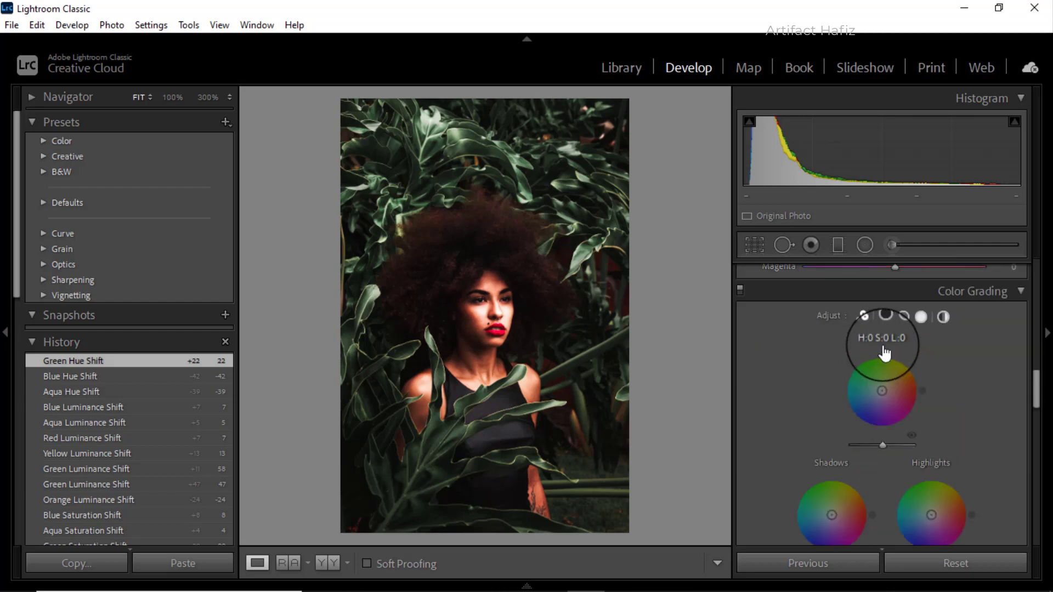
{"action": "scroll", "coordinate": [883, 349], "scroll_direction": "up", "scroll_amount": 3}
{"action": "scroll", "coordinate": [883, 348], "scroll_direction": "down", "scroll_amount": 6}
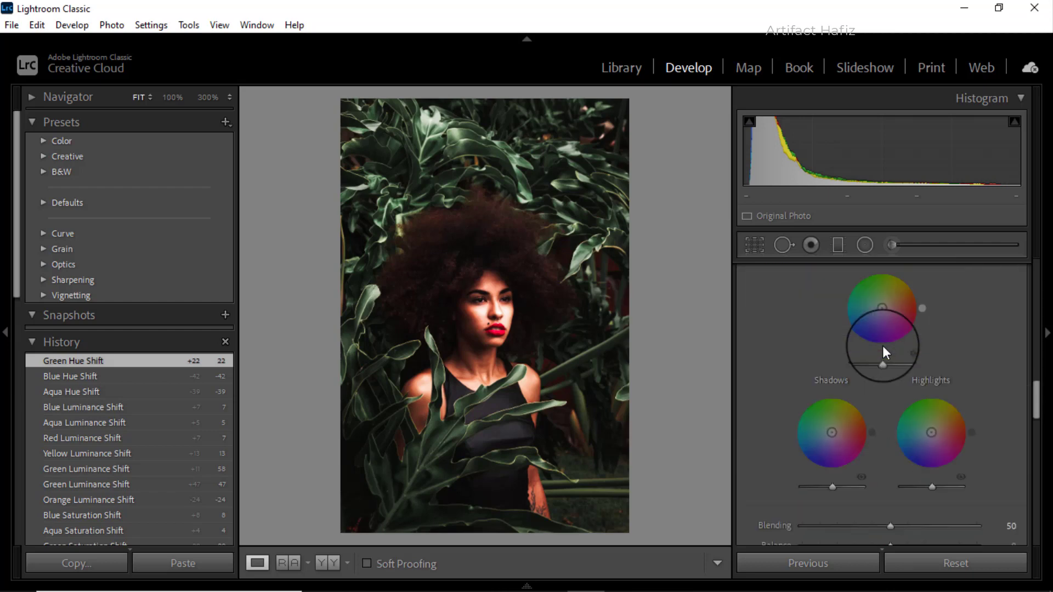
{"action": "scroll", "coordinate": [883, 348], "scroll_direction": "down", "scroll_amount": 3}
{"action": "scroll", "coordinate": [872, 356], "scroll_direction": "up", "scroll_amount": 6}
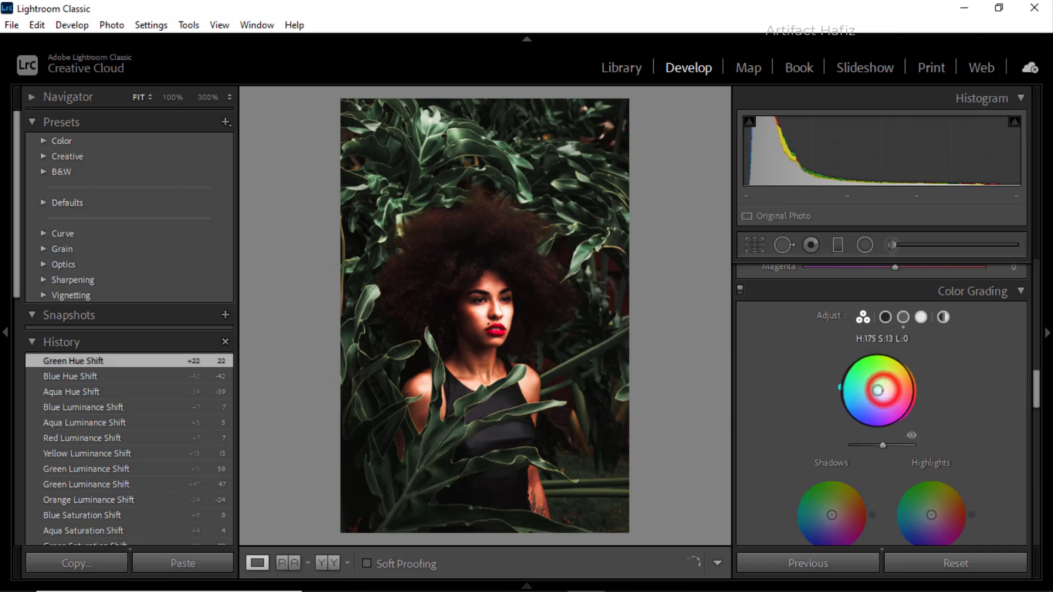
{"action": "mouse_move", "coordinate": [880, 391]}
{"action": "left_mouse_down"}
{"action": "mouse_move", "coordinate": [842, 388]}
{"action": "mouse_move", "coordinate": [910, 417]}
{"action": "mouse_move", "coordinate": [849, 336]}
{"action": "mouse_move", "coordinate": [792, 435]}
{"action": "mouse_move", "coordinate": [792, 404]}
{"action": "mouse_move", "coordinate": [773, 450]}
{"action": "mouse_move", "coordinate": [814, 374]}
{"action": "left_mouse_up"}
- Push the shadows toward blue (hue 205) and the highlights toward green (hue 137)
{"action": "scroll", "coordinate": [810, 368], "scroll_direction": "down", "scroll_amount": 3}
{"action": "left_click_drag", "start_coordinate": [832, 357], "coordinate": [790, 355]}
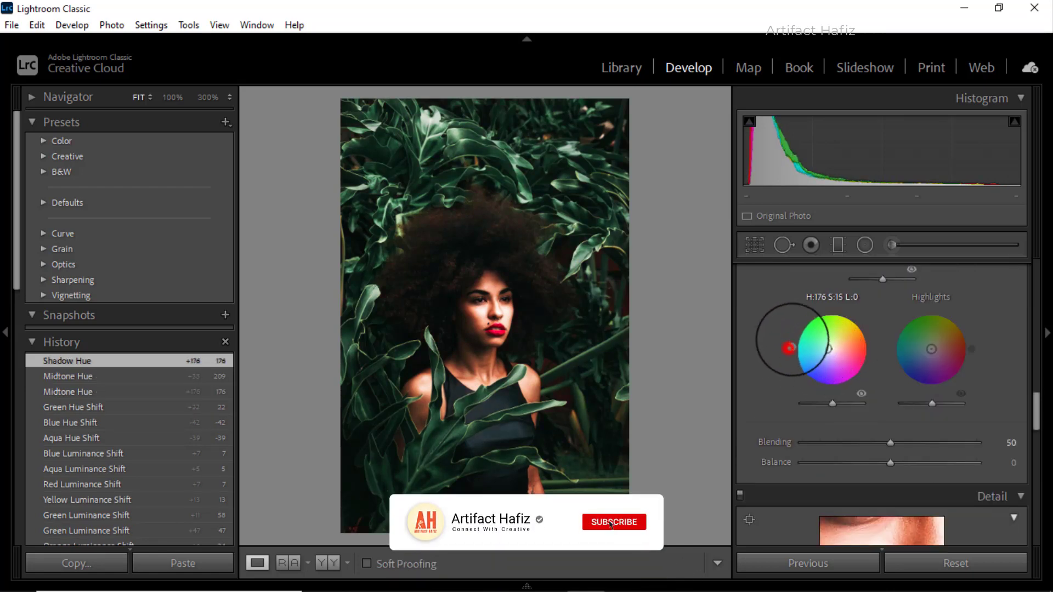
{"action": "left_click_drag", "start_coordinate": [790, 356], "coordinate": [795, 365]}
{"action": "mouse_move", "coordinate": [906, 370]}
{"action": "left_mouse_down"}
{"action": "mouse_move", "coordinate": [929, 352]}
{"action": "mouse_move", "coordinate": [938, 310]}
{"action": "mouse_move", "coordinate": [903, 323]}
{"action": "left_mouse_up"}
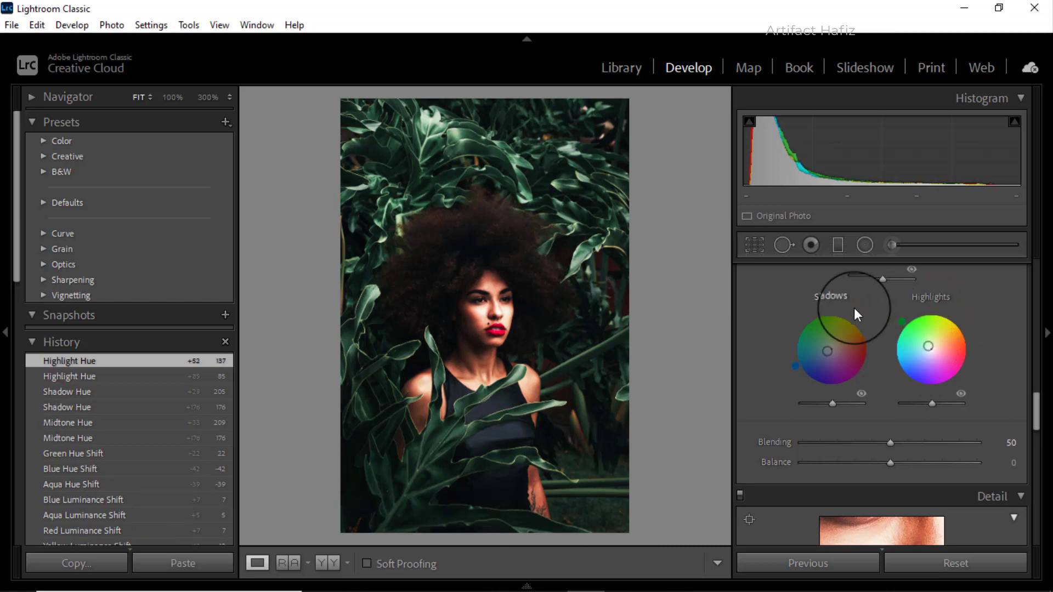
- Return to the Presence section and lower Vibrance from +7 to -10
{"action": "scroll", "coordinate": [853, 306], "scroll_direction": "down", "scroll_amount": 2}
{"action": "scroll", "coordinate": [853, 306], "scroll_direction": "down", "scroll_amount": 2}
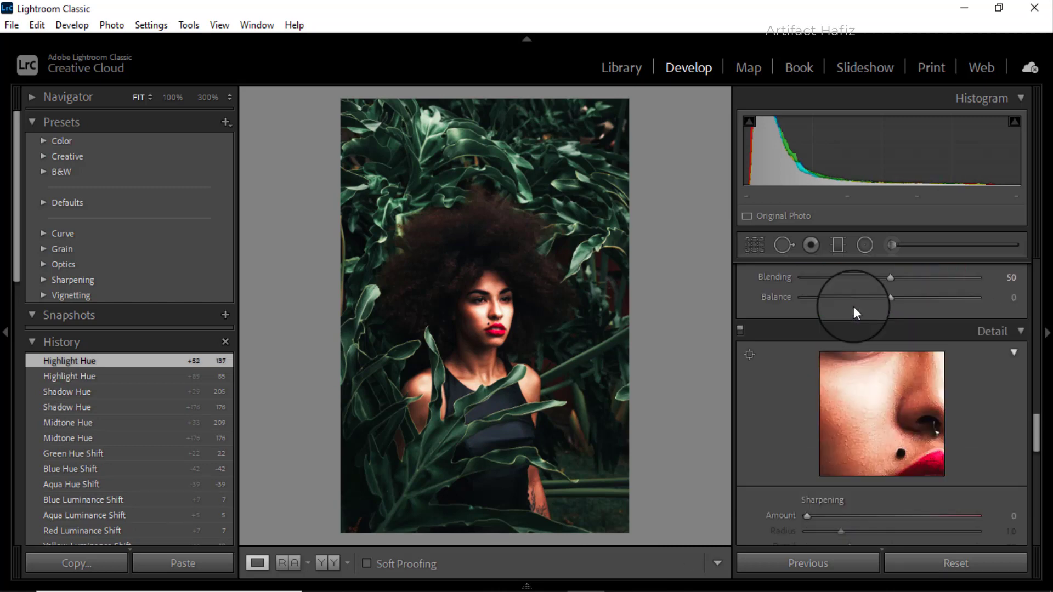
{"action": "scroll", "coordinate": [858, 306], "scroll_direction": "up", "scroll_amount": 8}
{"action": "scroll", "coordinate": [857, 306], "scroll_direction": "up", "scroll_amount": 3}
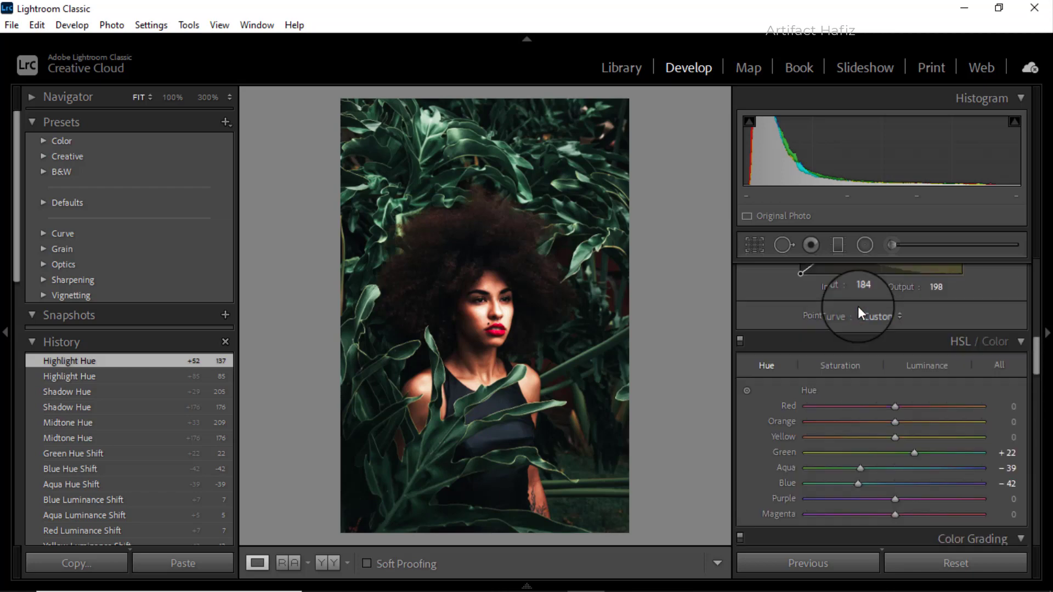
{"action": "scroll", "coordinate": [857, 306], "scroll_direction": "up", "scroll_amount": 3}
{"action": "scroll", "coordinate": [857, 306], "scroll_direction": "up", "scroll_amount": 3}
{"action": "scroll", "coordinate": [872, 312], "scroll_direction": "up", "scroll_amount": 3}
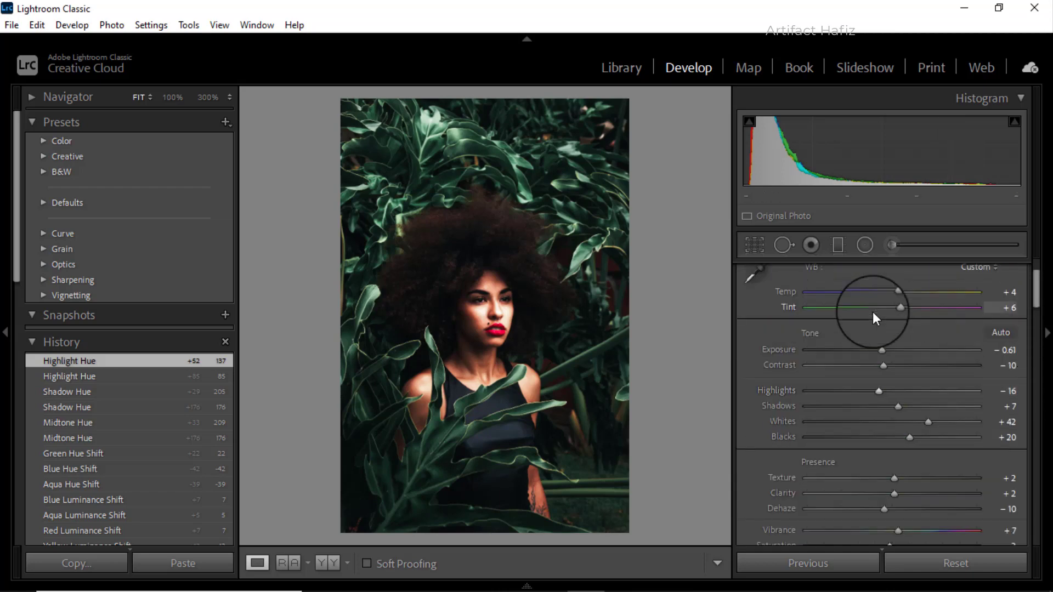
{"action": "scroll", "coordinate": [907, 429], "scroll_direction": "down", "scroll_amount": 3}
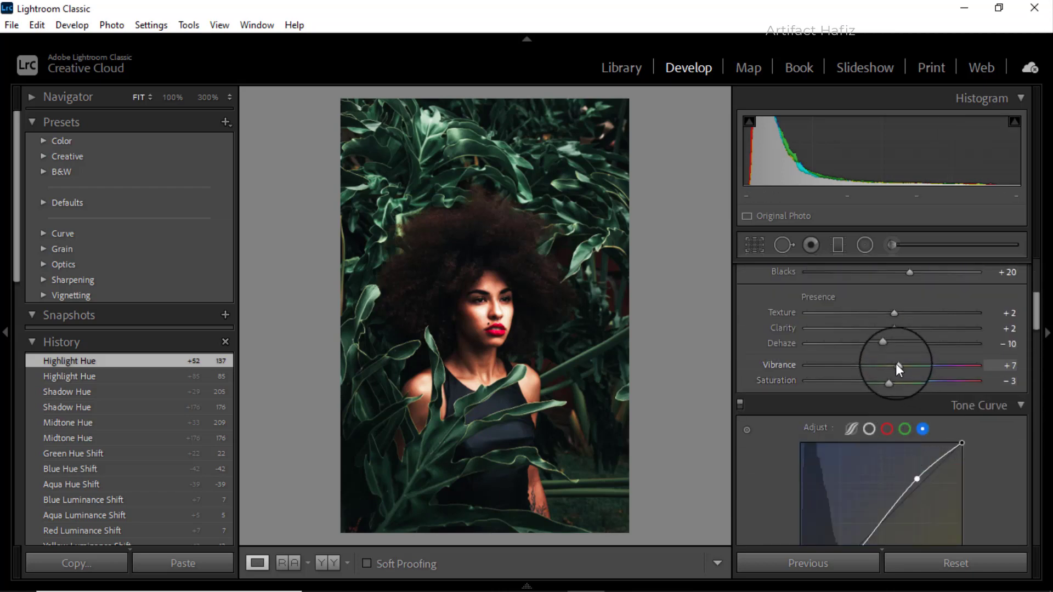
{"action": "left_click_drag", "start_coordinate": [897, 364], "coordinate": [884, 366]}
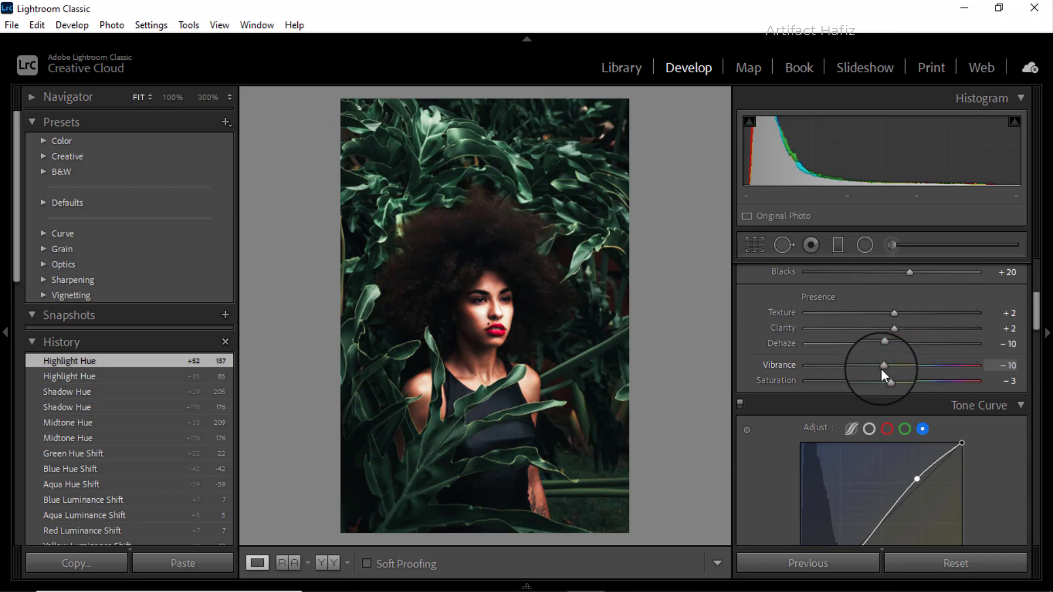
- Settle Vibrance at -6 and bring Saturation back to about -3
{"action": "left_click_drag", "start_coordinate": [880, 369], "coordinate": [885, 369]}
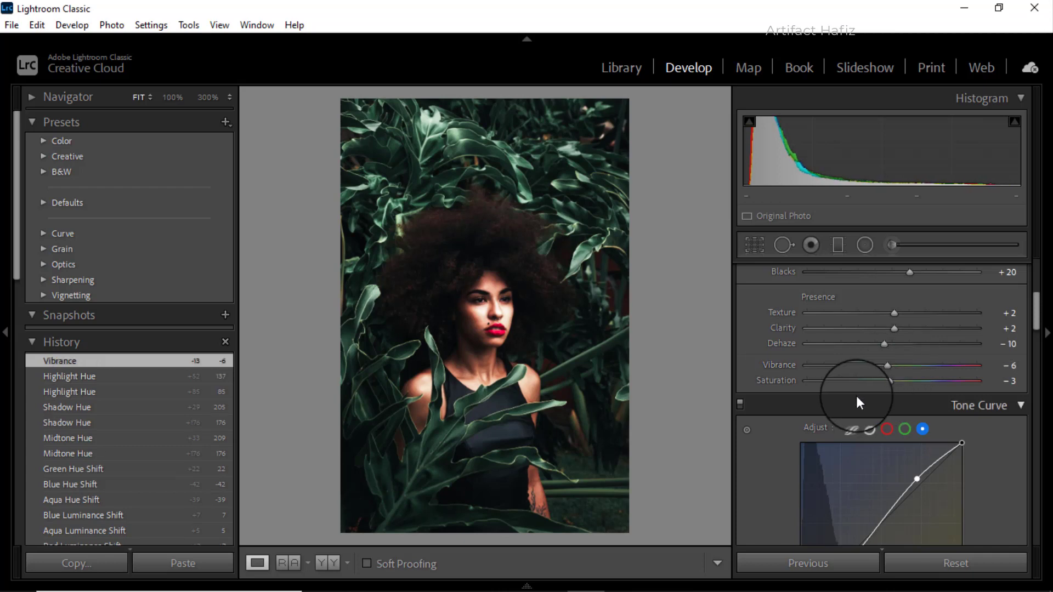
{"action": "left_click", "coordinate": [852, 385]}
{"action": "left_click", "coordinate": [887, 383]}
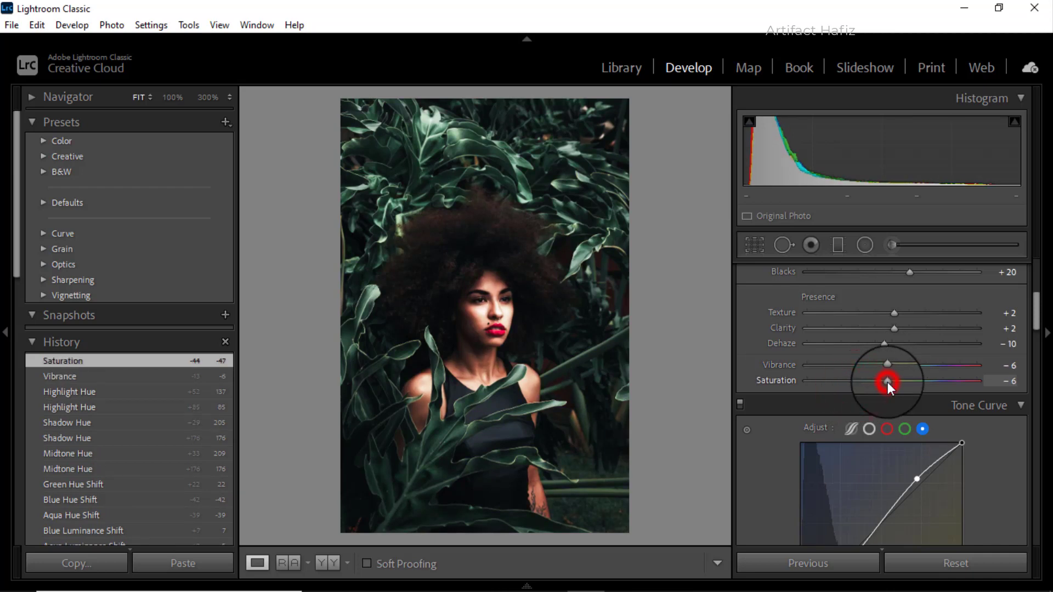
{"action": "left_click_drag", "start_coordinate": [893, 380], "coordinate": [889, 380]}
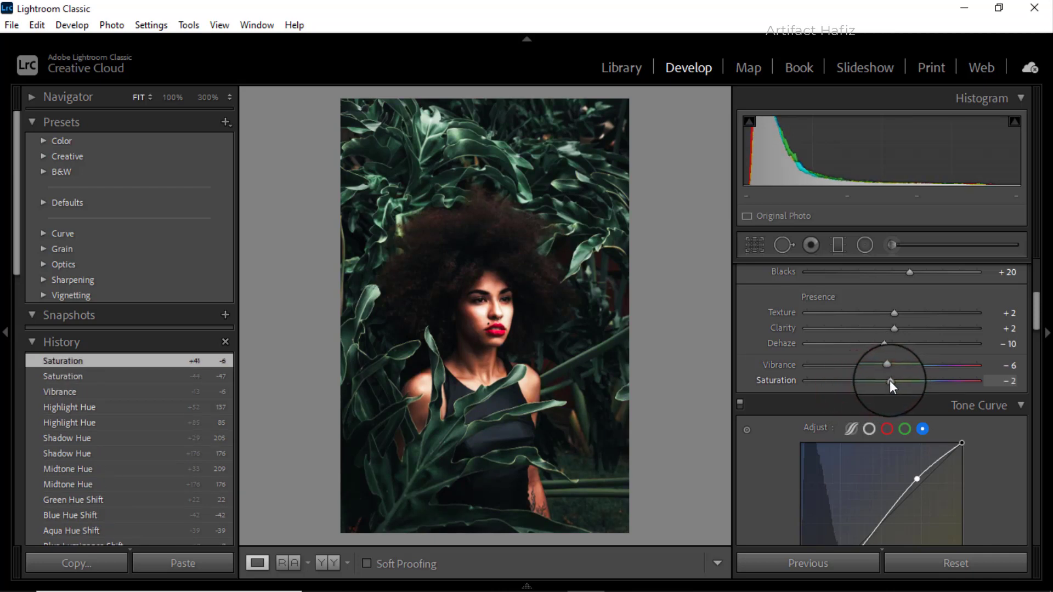
- In the Detail panel, set sharpening Amount to 5
{"action": "scroll", "coordinate": [762, 463], "scroll_direction": "down", "scroll_amount": 5}
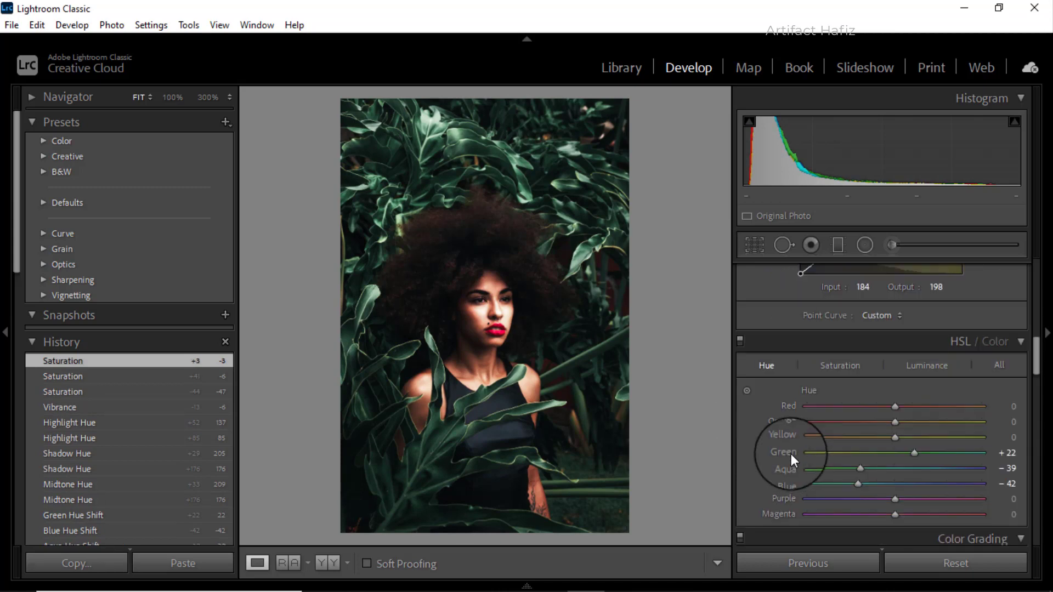
{"action": "scroll", "coordinate": [791, 453], "scroll_direction": "down", "scroll_amount": 5}
{"action": "scroll", "coordinate": [790, 453], "scroll_direction": "down", "scroll_amount": 5}
{"action": "scroll", "coordinate": [791, 452], "scroll_direction": "up", "scroll_amount": 5}
{"action": "scroll", "coordinate": [791, 452], "scroll_direction": "up", "scroll_amount": 3}
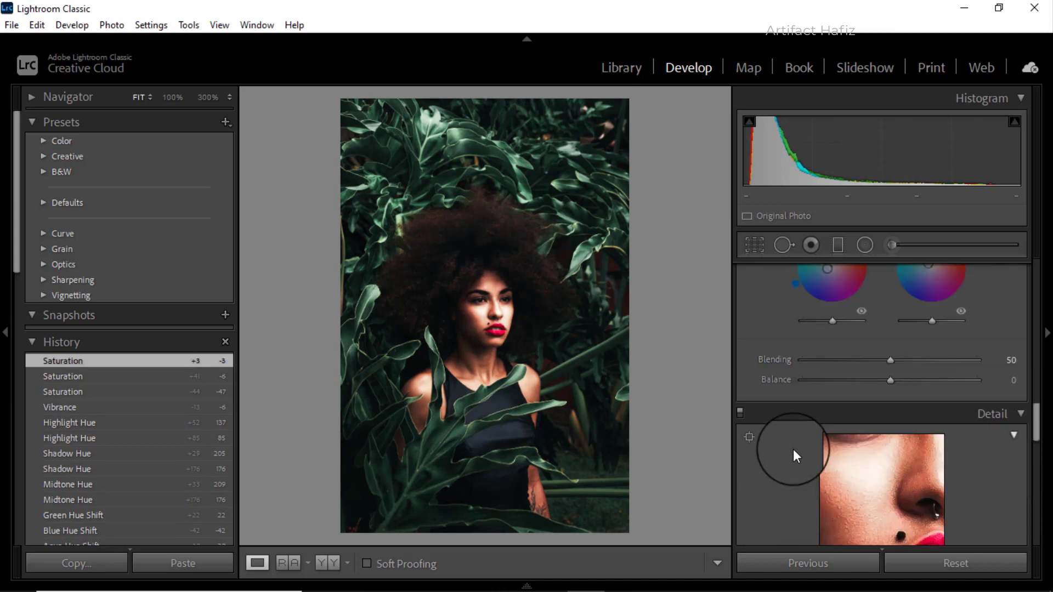
{"action": "scroll", "coordinate": [793, 449], "scroll_direction": "up", "scroll_amount": 3}
{"action": "scroll", "coordinate": [801, 434], "scroll_direction": "down", "scroll_amount": 2}
{"action": "scroll", "coordinate": [804, 429], "scroll_direction": "down", "scroll_amount": 2}
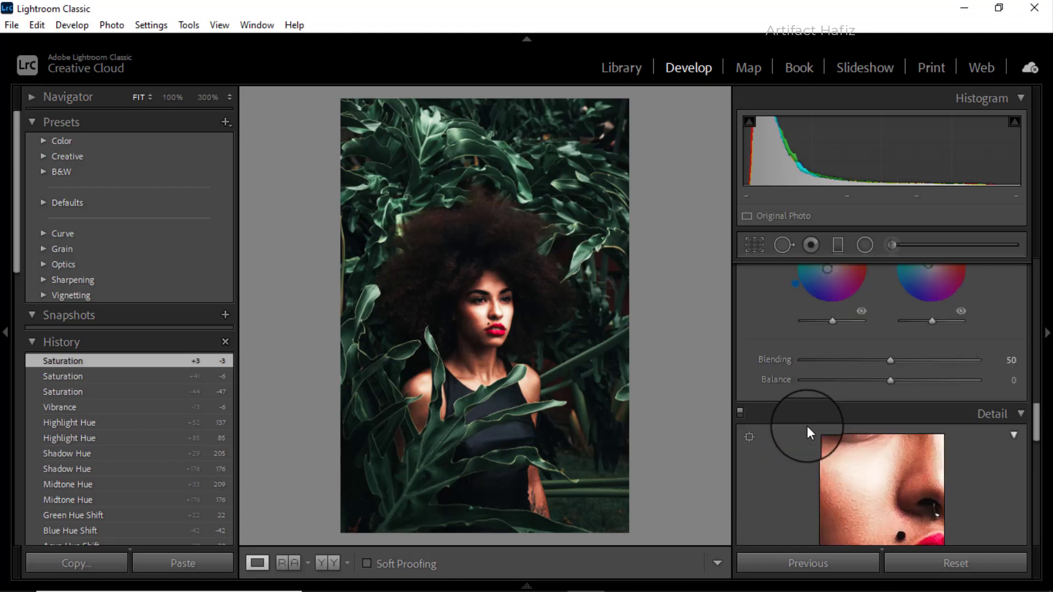
{"action": "scroll", "coordinate": [807, 425], "scroll_direction": "down", "scroll_amount": 2}
{"action": "scroll", "coordinate": [807, 424], "scroll_direction": "down", "scroll_amount": 2}
{"action": "left_click_drag", "start_coordinate": [808, 435], "coordinate": [813, 437]}
{"action": "scroll", "coordinate": [811, 442], "scroll_direction": "up", "scroll_amount": 2}
{"action": "scroll", "coordinate": [795, 438], "scroll_direction": "down", "scroll_amount": 2}
{"action": "scroll", "coordinate": [766, 380], "scroll_direction": "down", "scroll_amount": 2}
{"action": "scroll", "coordinate": [844, 429], "scroll_direction": "down", "scroll_amount": 3}
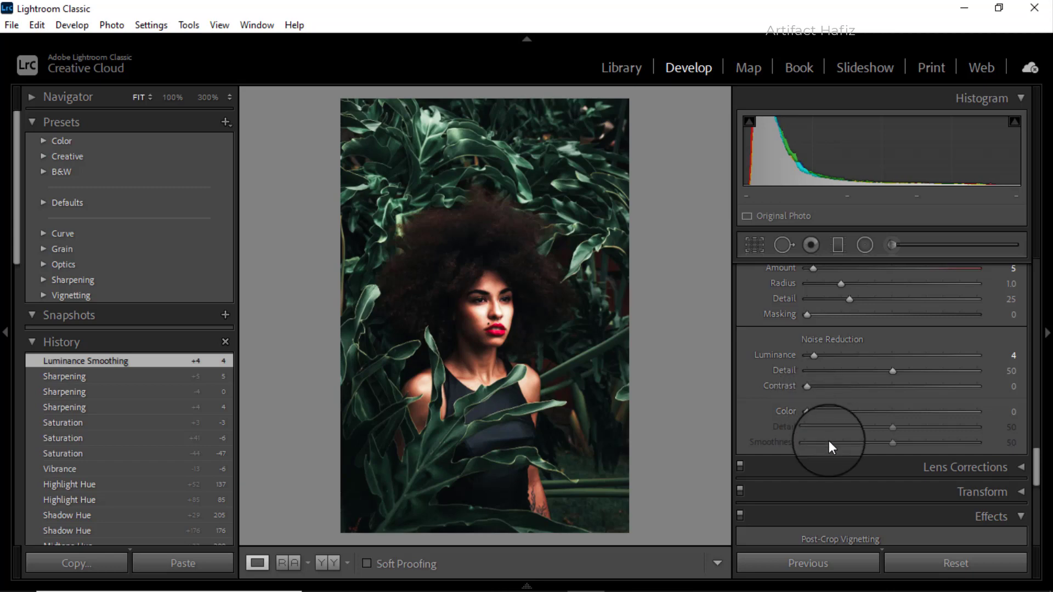
- Set Color noise reduction to 14, with Luminance noise reduction at 4
{"action": "left_click_drag", "start_coordinate": [807, 411], "coordinate": [908, 429]}
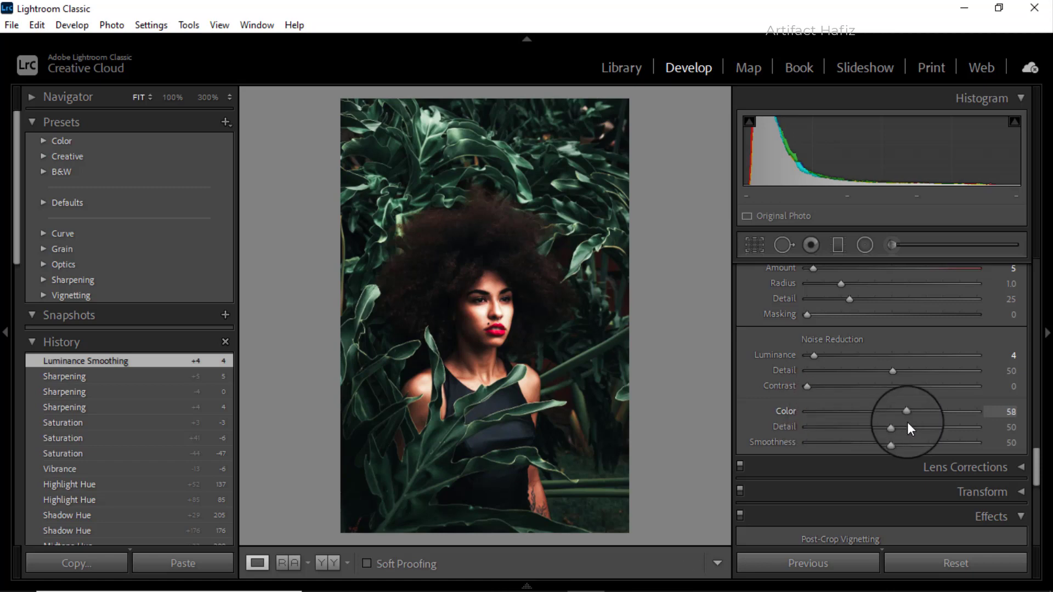
{"action": "left_click_drag", "start_coordinate": [907, 422], "coordinate": [825, 412]}
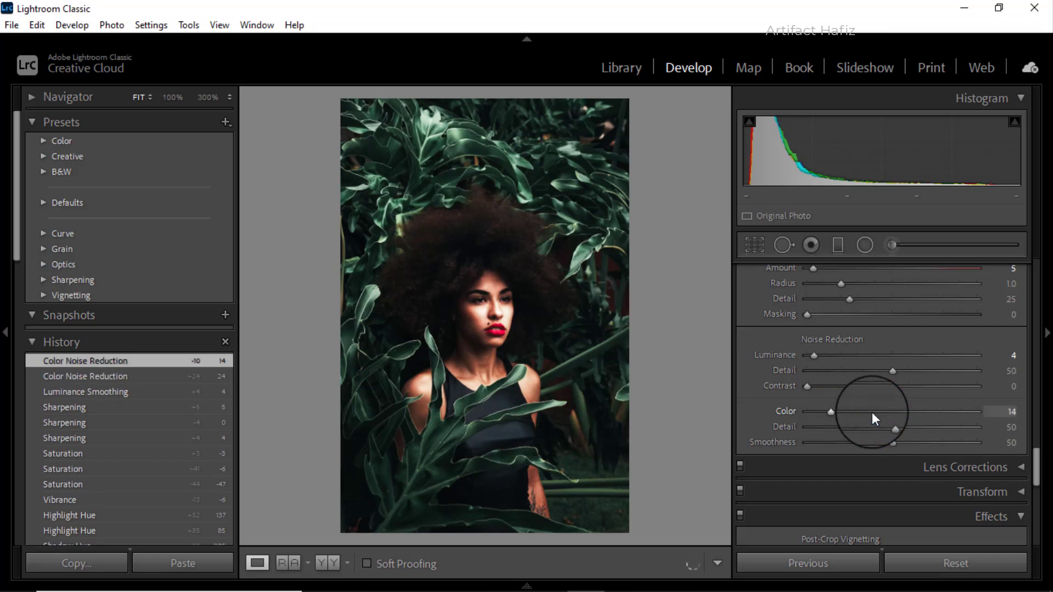
{"action": "left_click", "coordinate": [754, 410]}
- Add a -9 post-crop vignette to darken the photo's edges
{"action": "scroll", "coordinate": [754, 410], "scroll_direction": "down", "scroll_amount": 5}
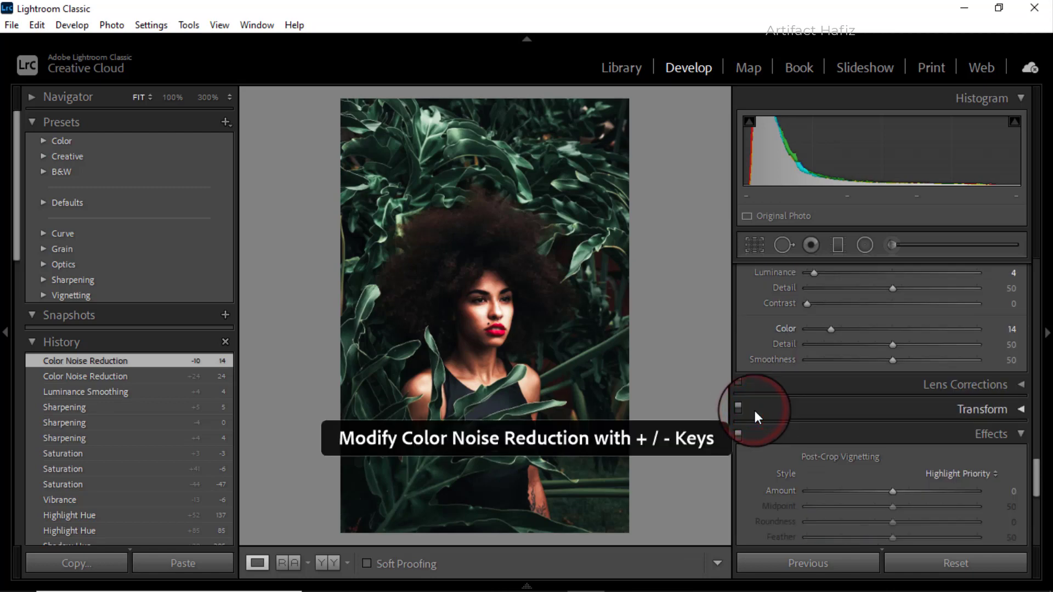
{"action": "scroll", "coordinate": [754, 410], "scroll_direction": "down", "scroll_amount": 1}
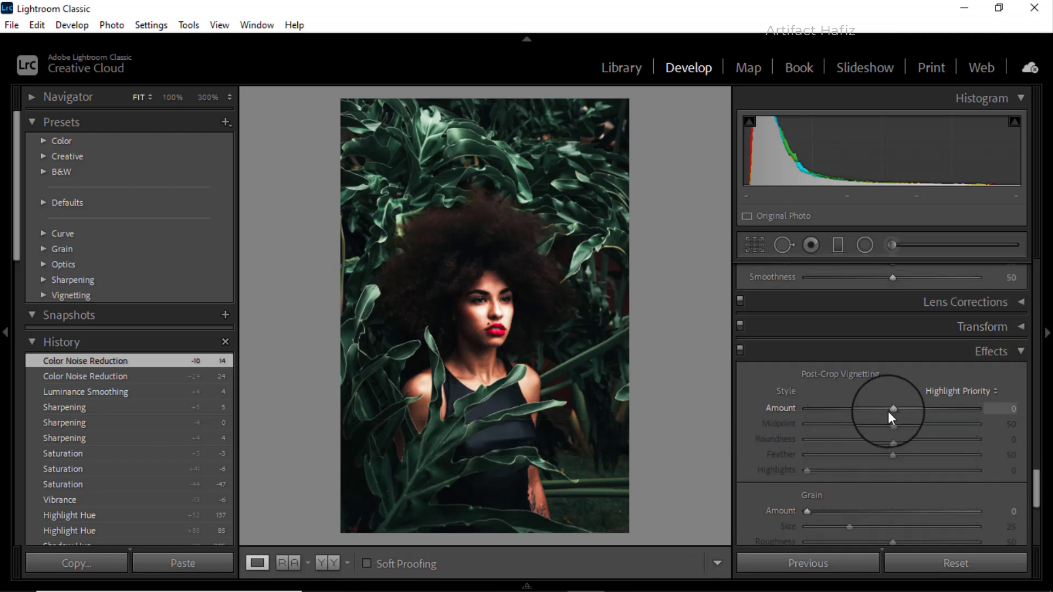
{"action": "mouse_move", "coordinate": [892, 409]}
{"action": "left_mouse_down"}
{"action": "mouse_move", "coordinate": [871, 409]}
{"action": "mouse_move", "coordinate": [884, 412]}
{"action": "left_mouse_up"}
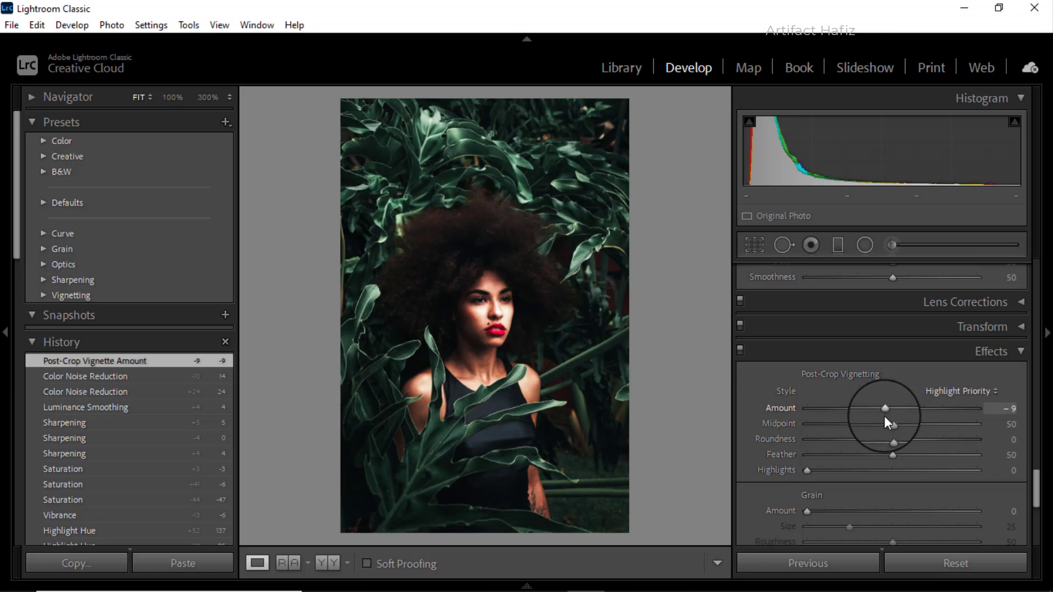
- Set Calibration primaries: Green Saturation +38, Red -48, Blue -13
{"action": "scroll", "coordinate": [859, 433], "scroll_direction": "down", "scroll_amount": 3}
{"action": "scroll", "coordinate": [859, 433], "scroll_direction": "down", "scroll_amount": 3}
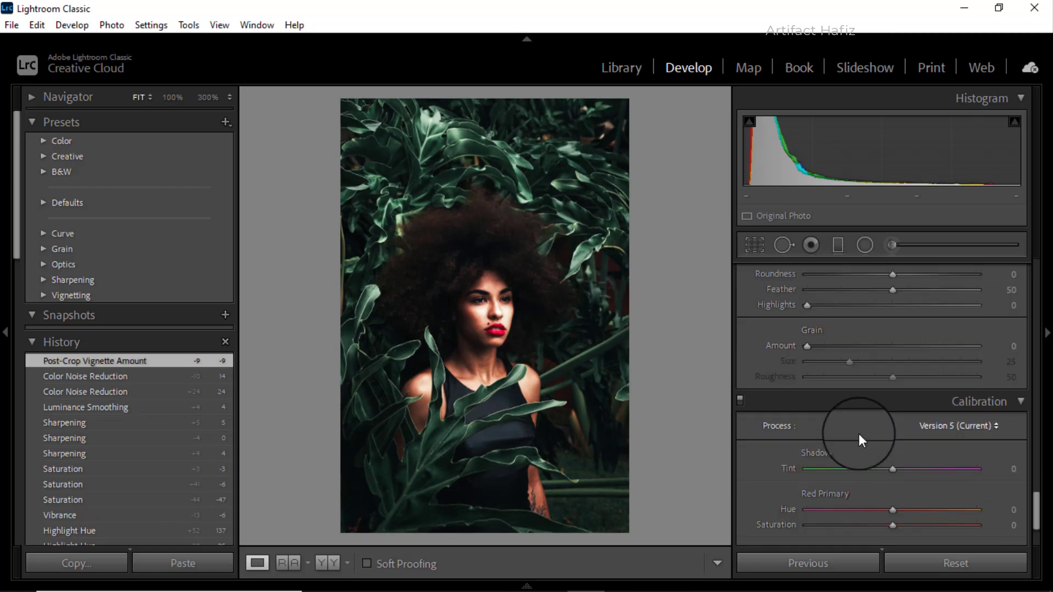
{"action": "scroll", "coordinate": [859, 433], "scroll_direction": "down", "scroll_amount": 3}
{"action": "scroll", "coordinate": [882, 467], "scroll_direction": "down", "scroll_amount": 1}
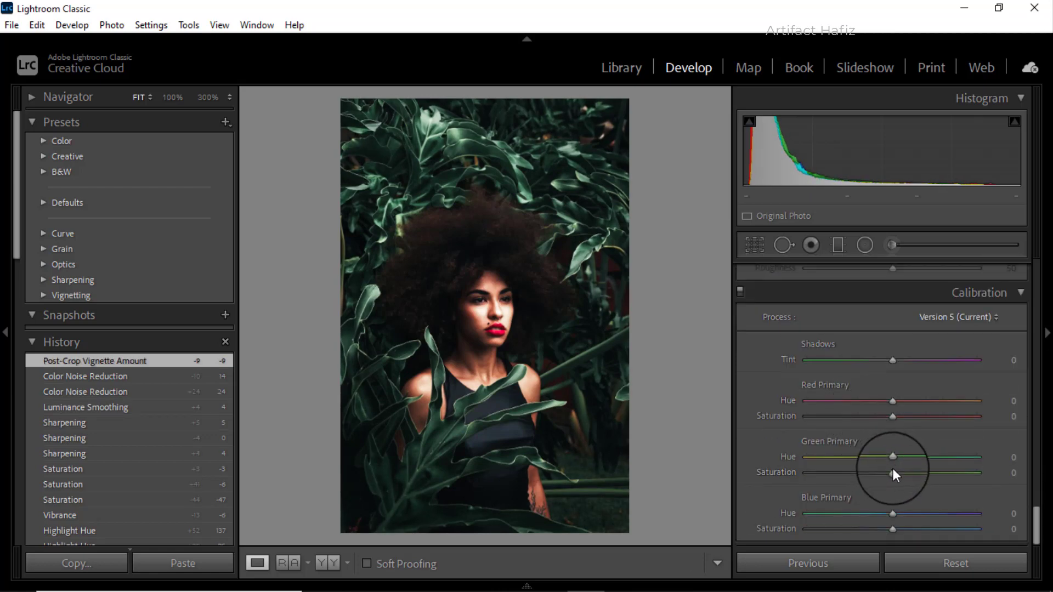
{"action": "left_click_drag", "start_coordinate": [892, 472], "coordinate": [930, 474]}
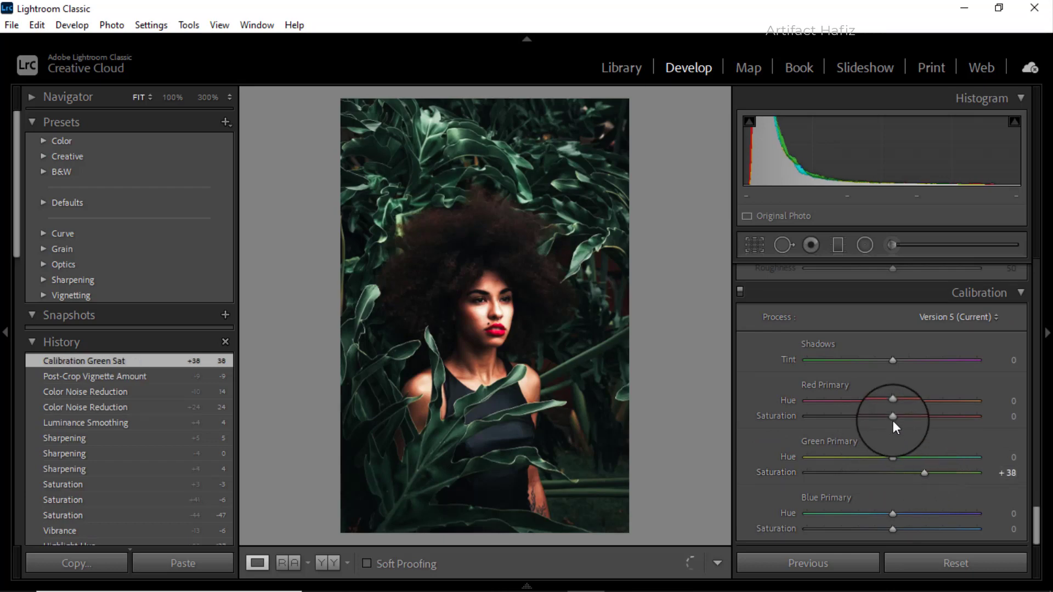
{"action": "left_click_drag", "start_coordinate": [893, 416], "coordinate": [853, 423]}
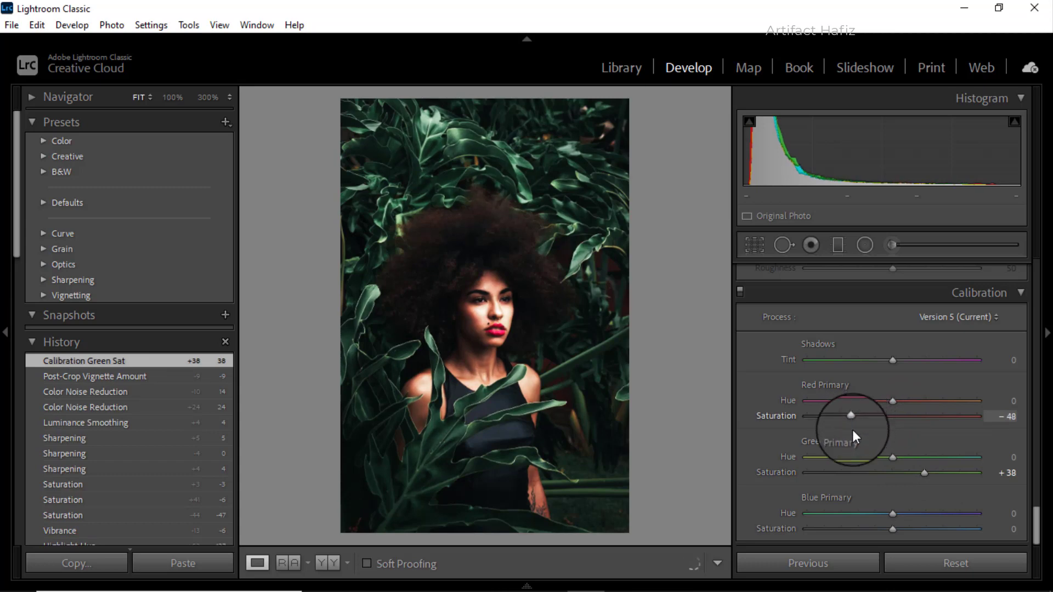
{"action": "left_click_drag", "start_coordinate": [889, 528], "coordinate": [877, 528]}
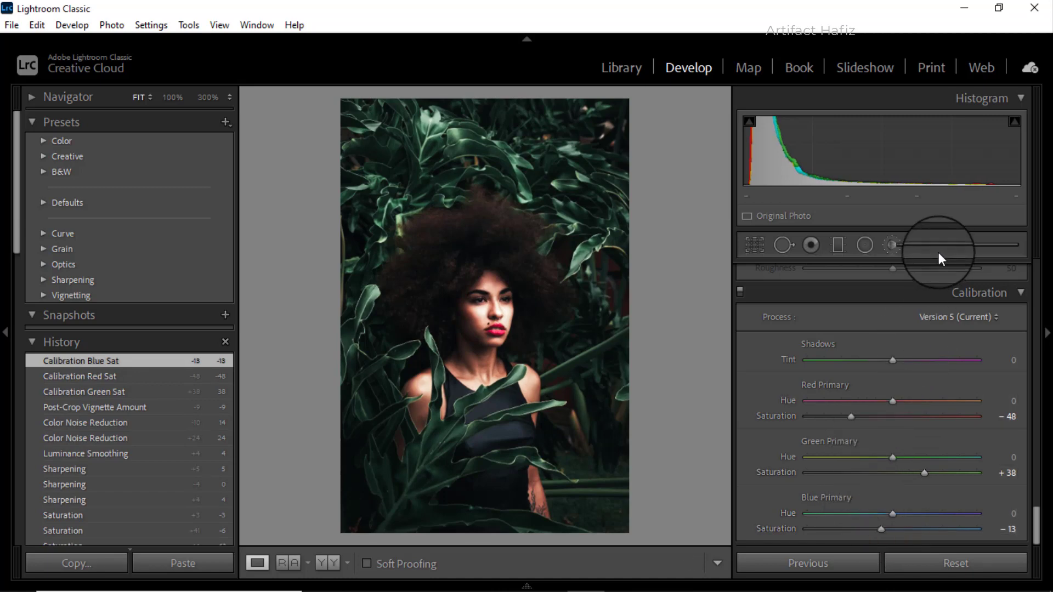
- Darken the bottom of the portrait with a graduated filter at -1.24 exposure
{"action": "left_click", "coordinate": [838, 244]}
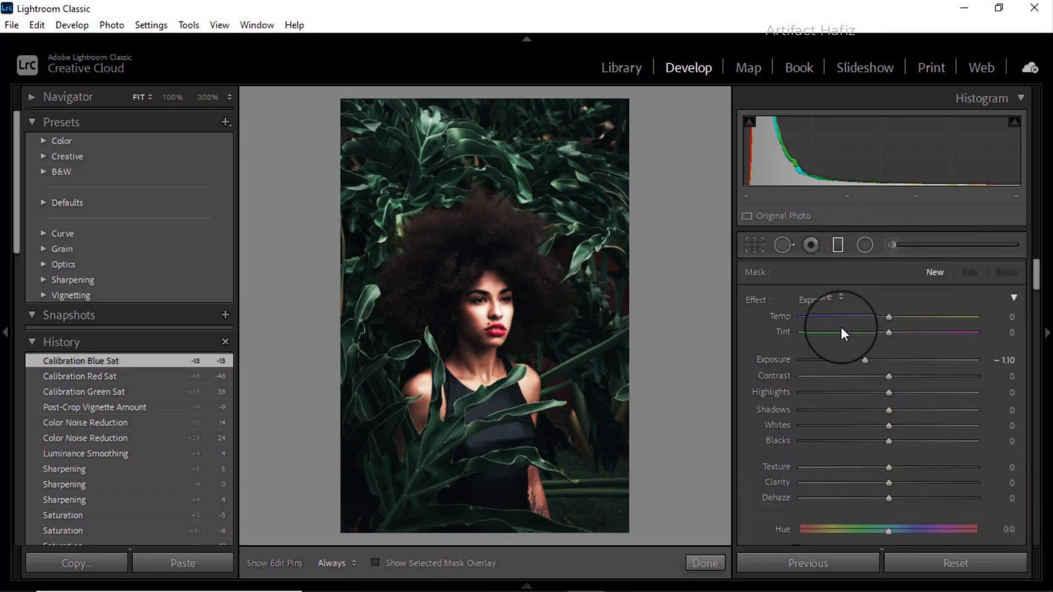
{"action": "left_click_drag", "start_coordinate": [861, 360], "coordinate": [860, 380]}
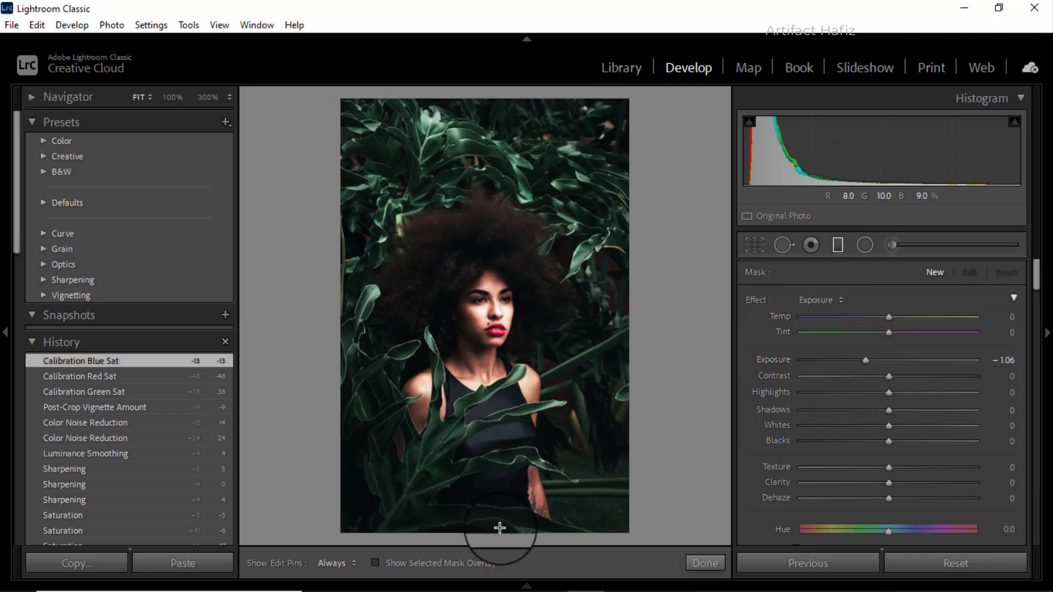
{"action": "left_click_drag", "start_coordinate": [517, 533], "coordinate": [446, 321]}
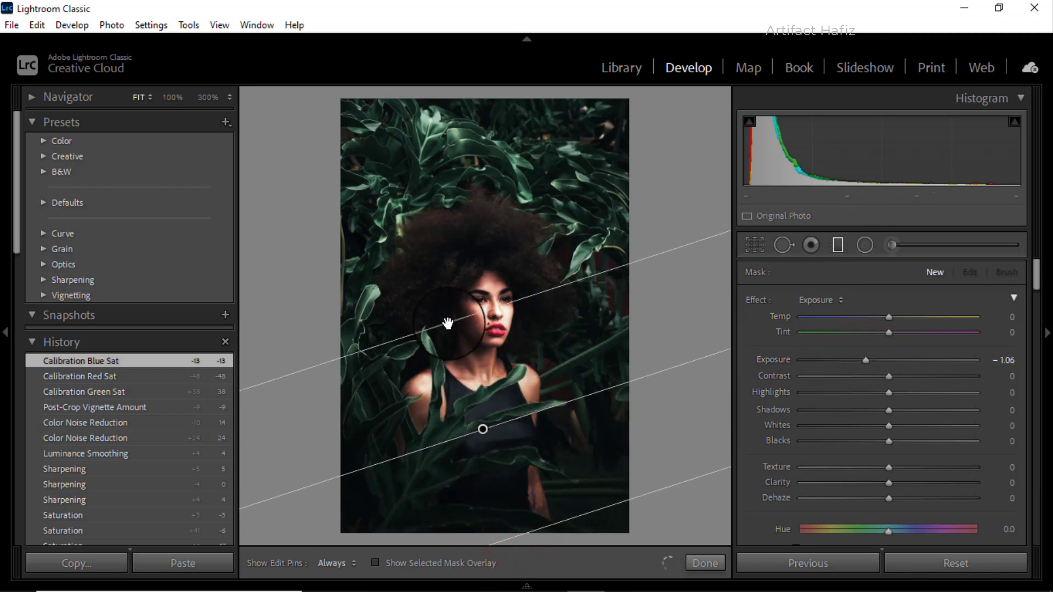
{"action": "left_click_drag", "start_coordinate": [865, 356], "coordinate": [837, 358]}
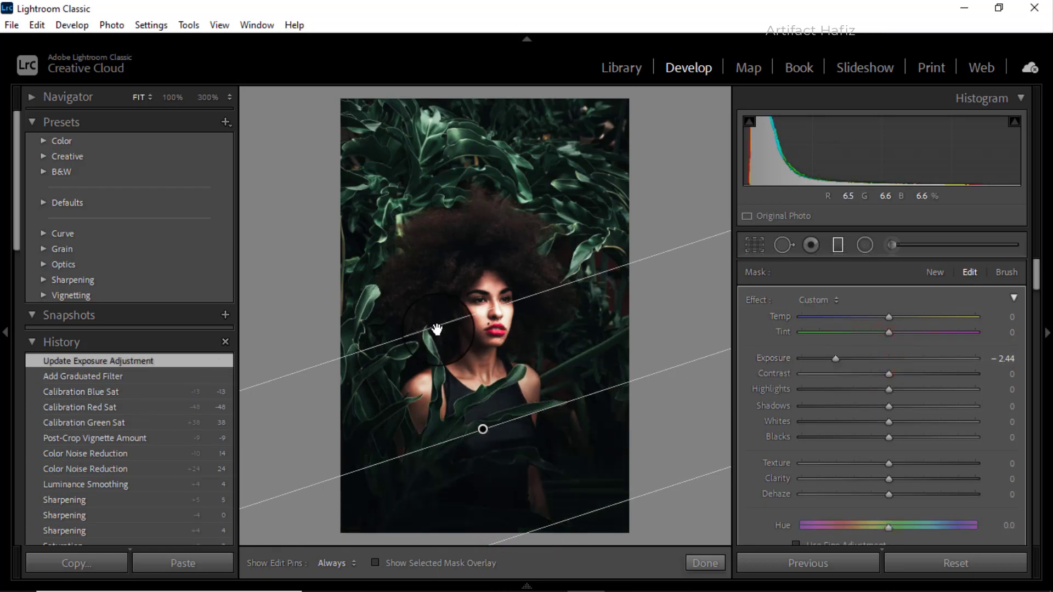
{"action": "left_click_drag", "start_coordinate": [435, 328], "coordinate": [400, 223]}
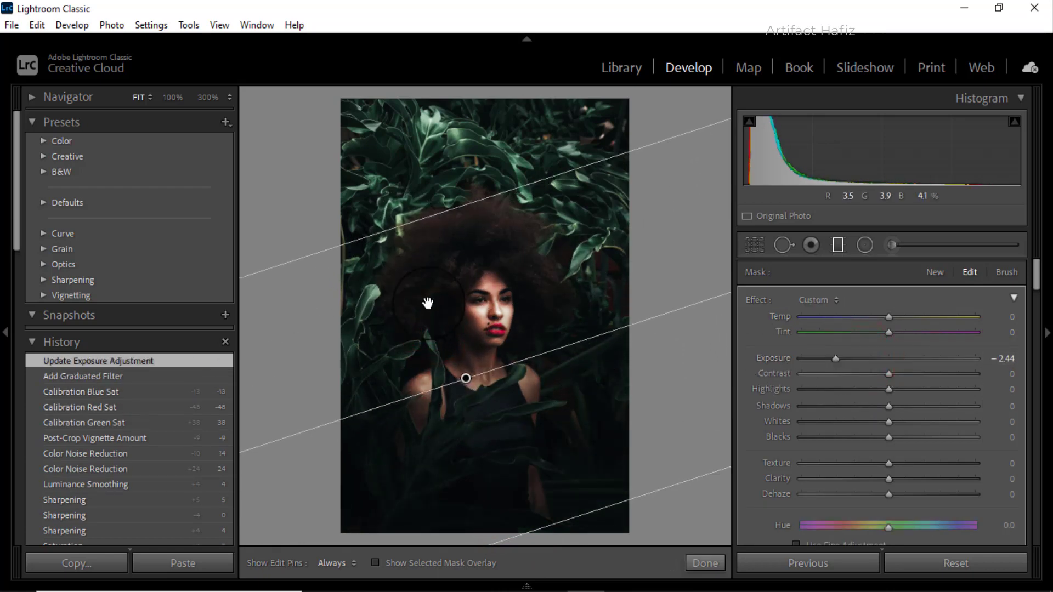
{"action": "left_click_drag", "start_coordinate": [467, 378], "coordinate": [508, 509]}
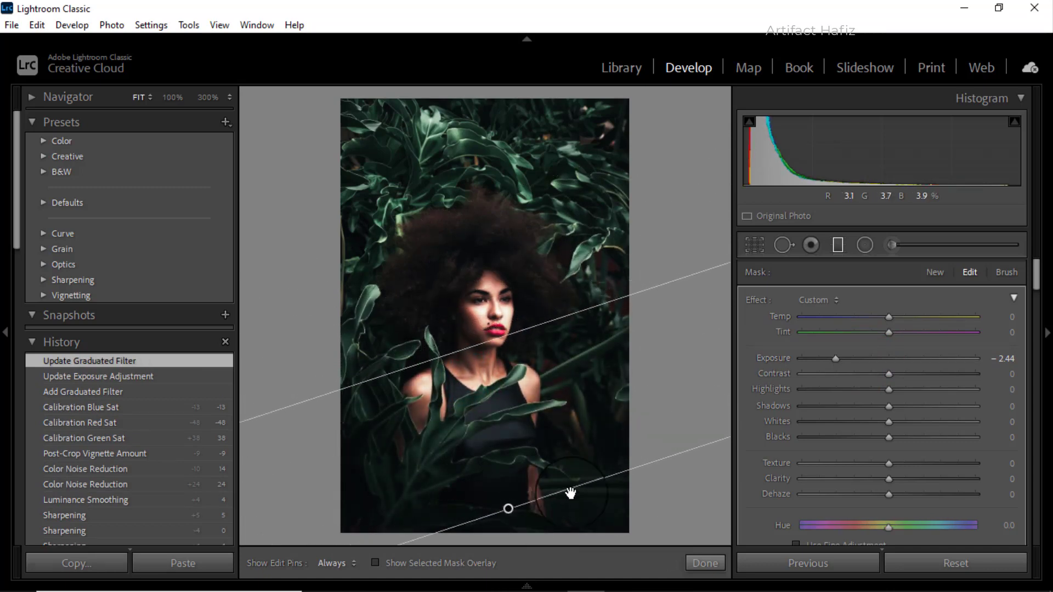
{"action": "left_click", "coordinate": [836, 358]}
{"action": "left_click_drag", "start_coordinate": [854, 363], "coordinate": [861, 366]}
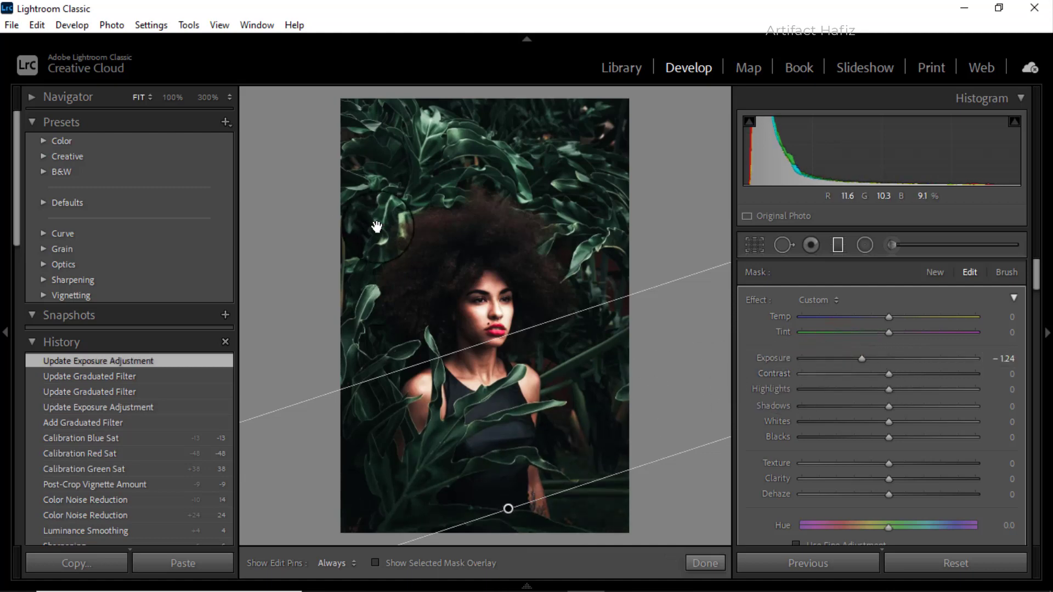
- Add a shallow top-left graduated filter at -0.32 exposure
{"action": "left_click_drag", "start_coordinate": [337, 96], "coordinate": [597, 278]}
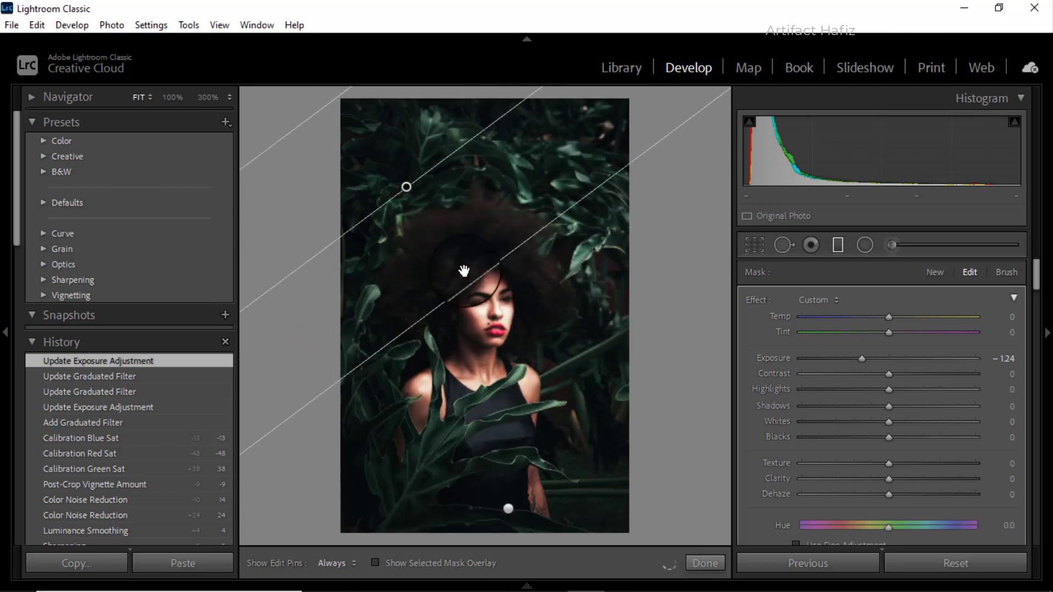
{"action": "left_click_drag", "start_coordinate": [597, 277], "coordinate": [477, 278]}
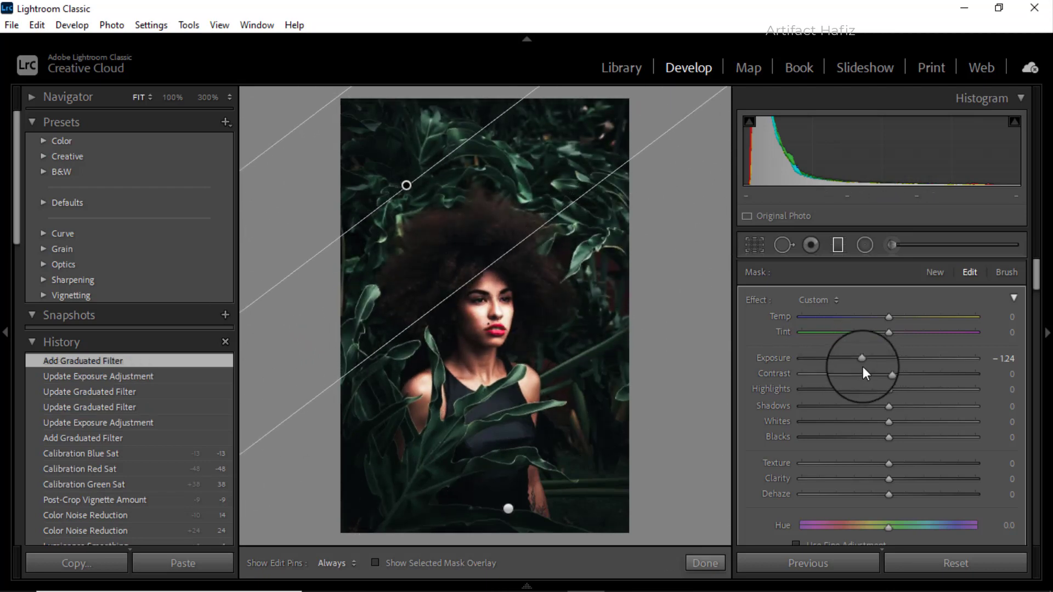
{"action": "mouse_move", "coordinate": [863, 358]}
{"action": "left_mouse_down"}
{"action": "mouse_move", "coordinate": [919, 360]}
{"action": "mouse_move", "coordinate": [872, 361]}
{"action": "mouse_move", "coordinate": [883, 362]}
{"action": "left_mouse_up"}
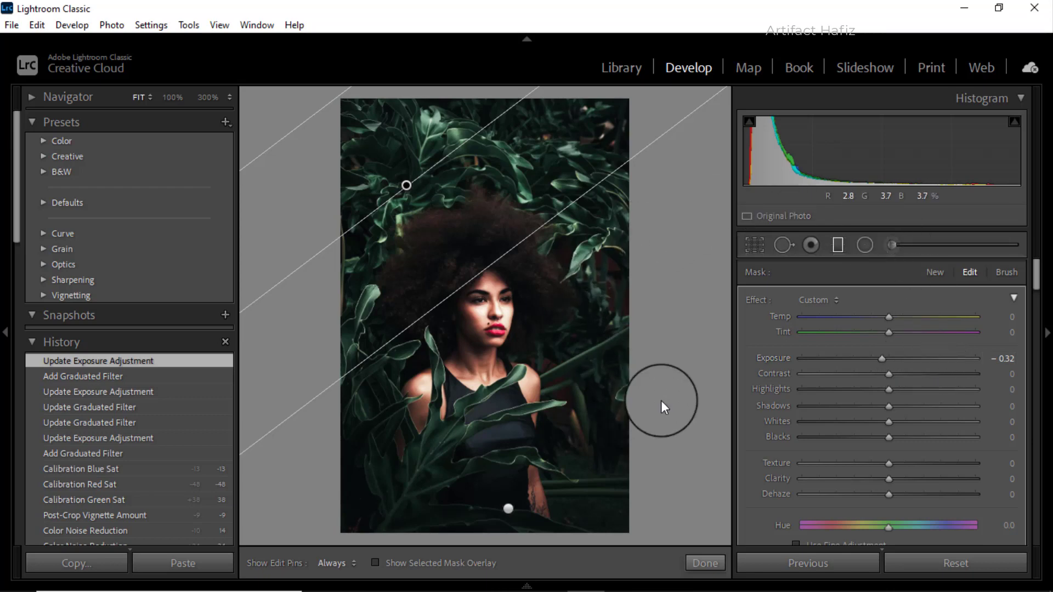
{"action": "left_click", "coordinate": [837, 245]}
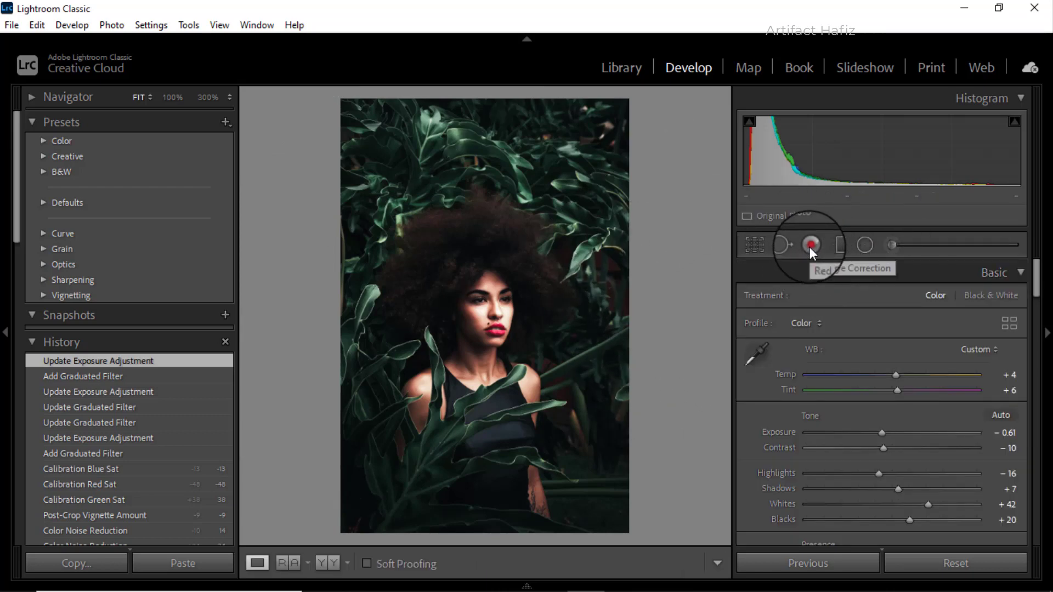
- Draw a radial filter oval over the woman's face and invert it
{"action": "left_click", "coordinate": [862, 245]}
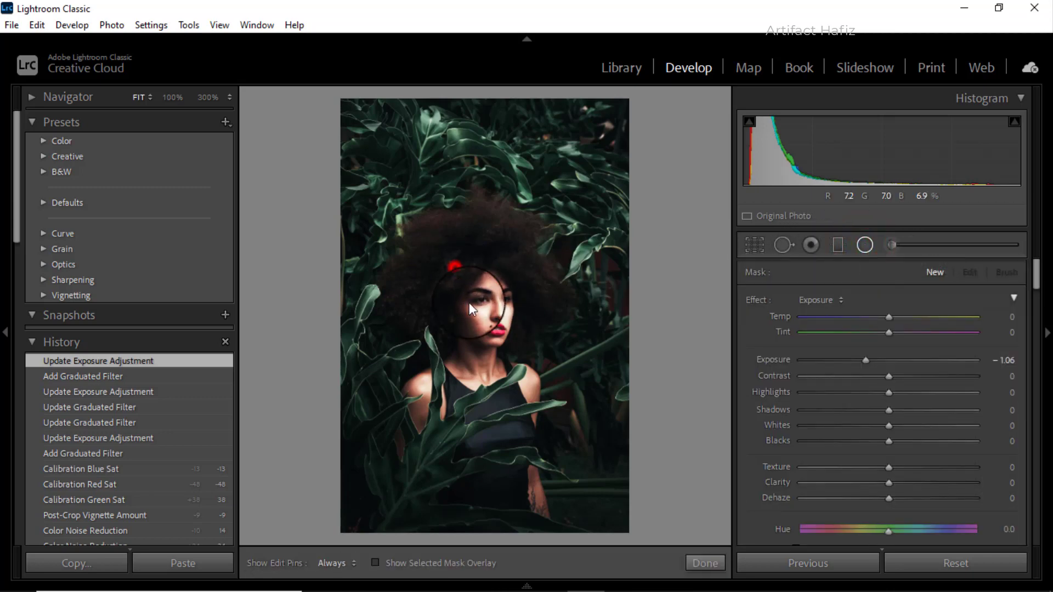
{"action": "left_click_drag", "start_coordinate": [469, 304], "coordinate": [519, 351]}
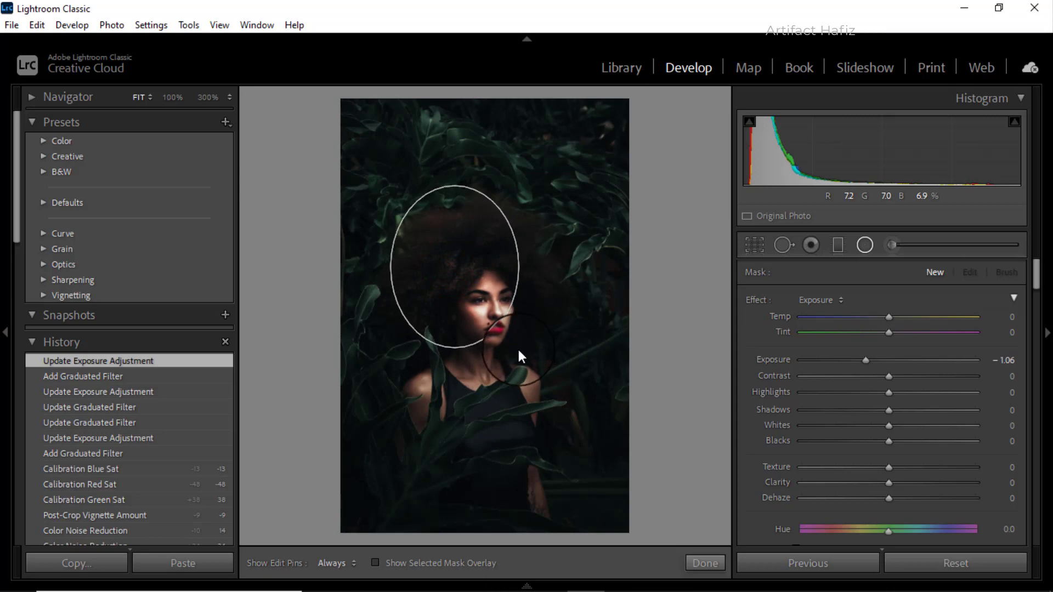
{"action": "left_click_drag", "start_coordinate": [472, 292], "coordinate": [486, 314]}
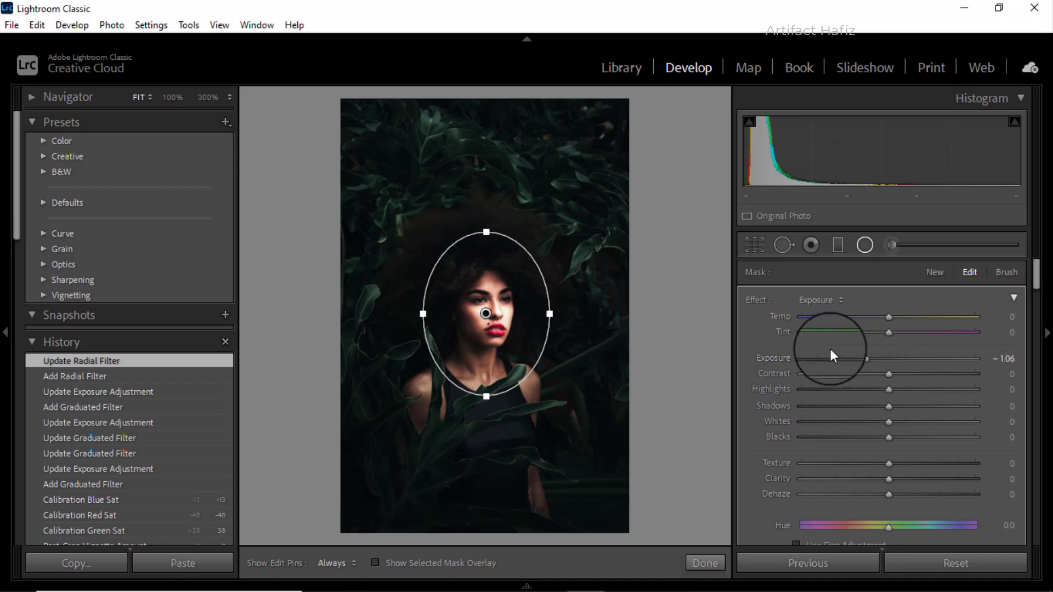
{"action": "scroll", "coordinate": [830, 349], "scroll_direction": "down", "scroll_amount": 3}
{"action": "scroll", "coordinate": [828, 350], "scroll_direction": "down", "scroll_amount": 3}
{"action": "scroll", "coordinate": [828, 351], "scroll_direction": "down", "scroll_amount": 3}
{"action": "scroll", "coordinate": [828, 352], "scroll_direction": "down", "scroll_amount": 3}
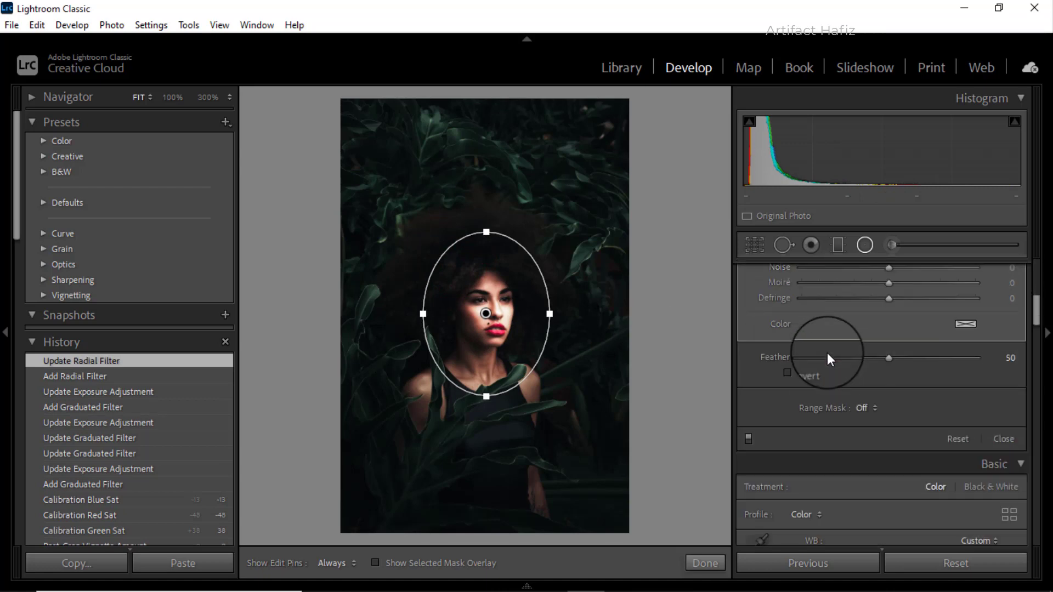
{"action": "left_click", "coordinate": [787, 373]}
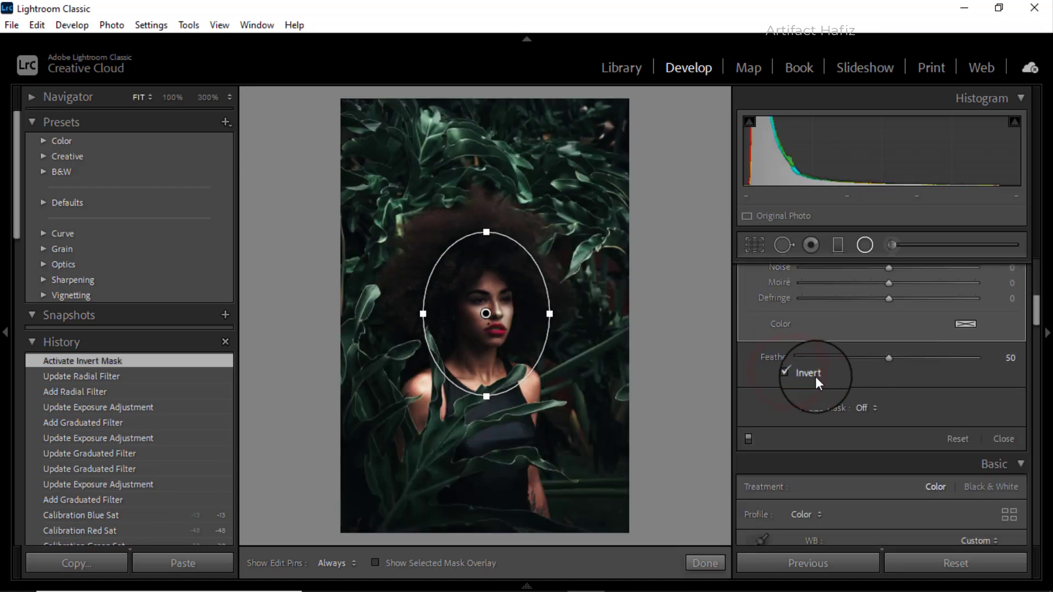
- Set the radial filter to Exposure 0, Highlights -13 and Whites -10
{"action": "scroll", "coordinate": [841, 377], "scroll_direction": "up", "scroll_amount": 3}
{"action": "scroll", "coordinate": [841, 377], "scroll_direction": "up", "scroll_amount": 3}
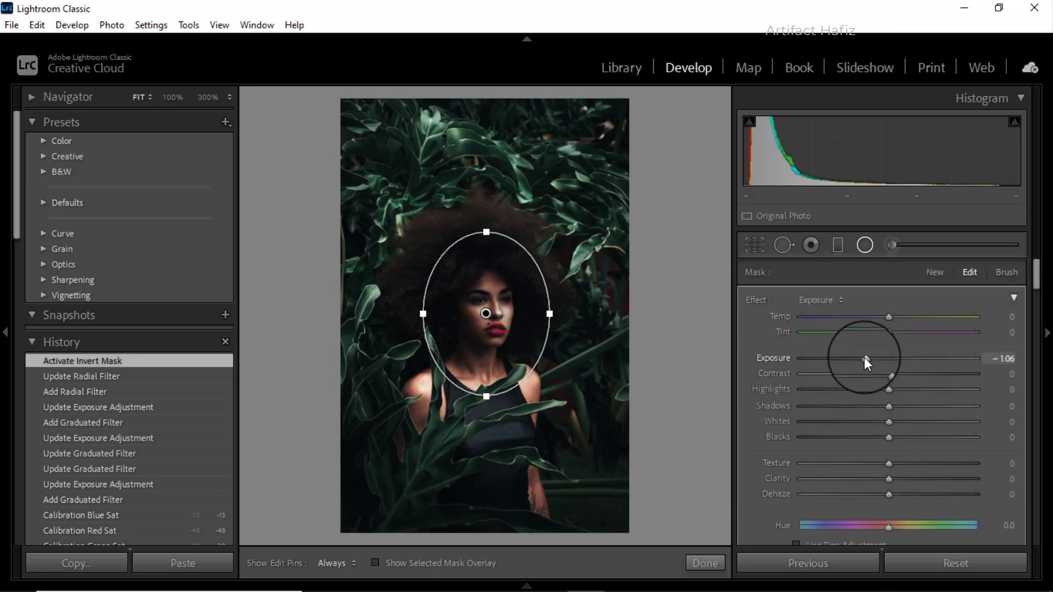
{"action": "left_click_drag", "start_coordinate": [865, 357], "coordinate": [888, 358]}
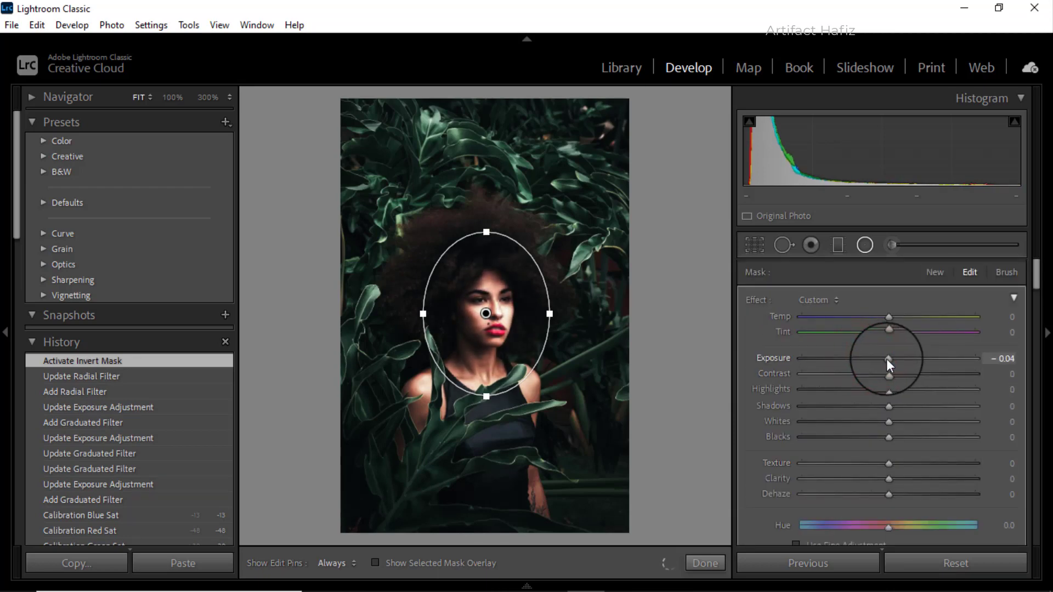
{"action": "double_click", "coordinate": [888, 359]}
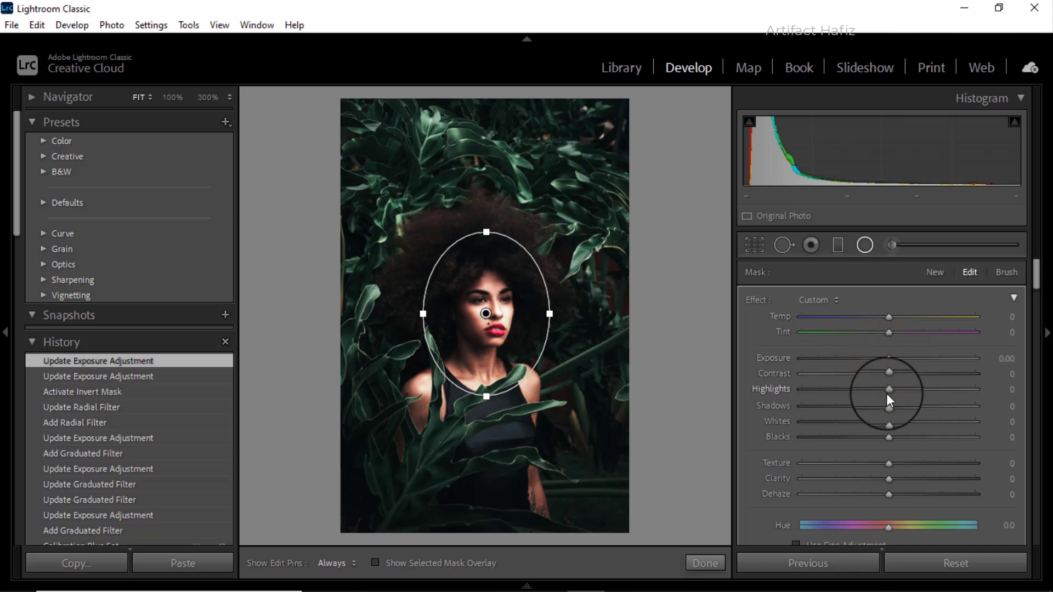
{"action": "left_click_drag", "start_coordinate": [889, 390], "coordinate": [869, 388]}
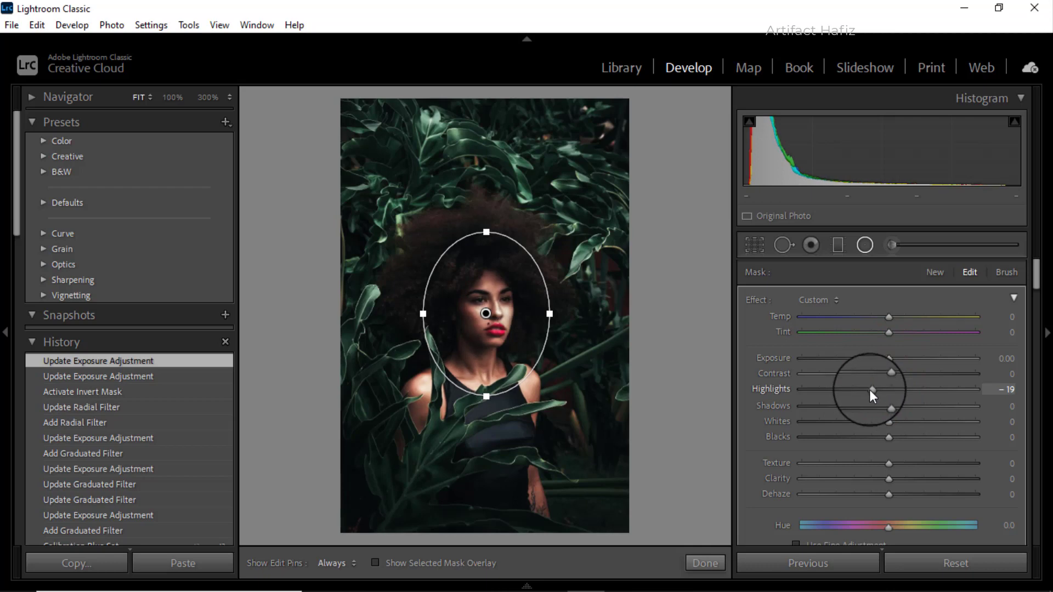
{"action": "left_click_drag", "start_coordinate": [869, 389], "coordinate": [874, 395]}
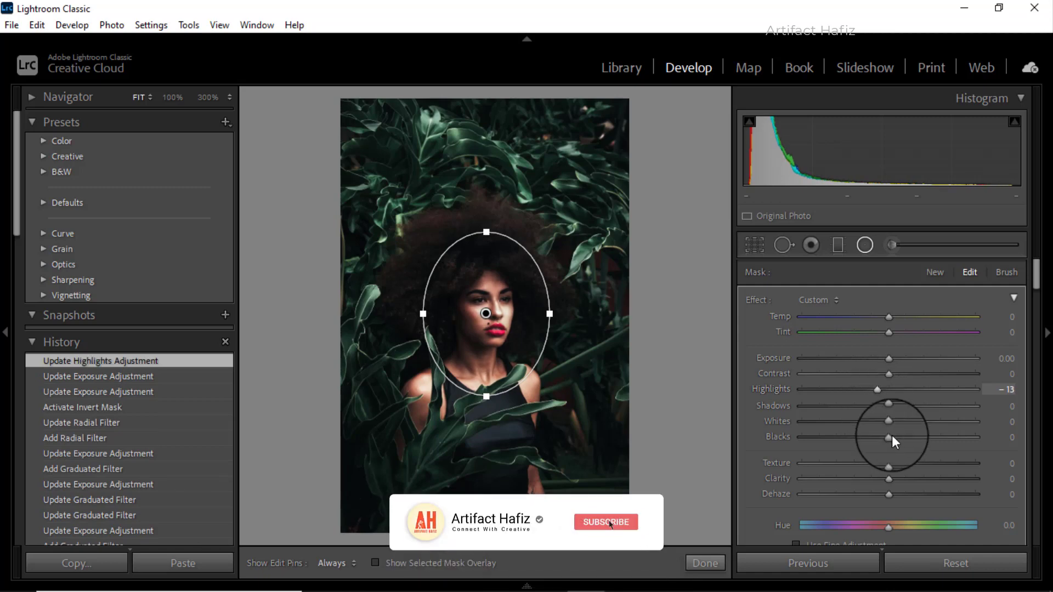
{"action": "left_click_drag", "start_coordinate": [887, 423], "coordinate": [880, 423]}
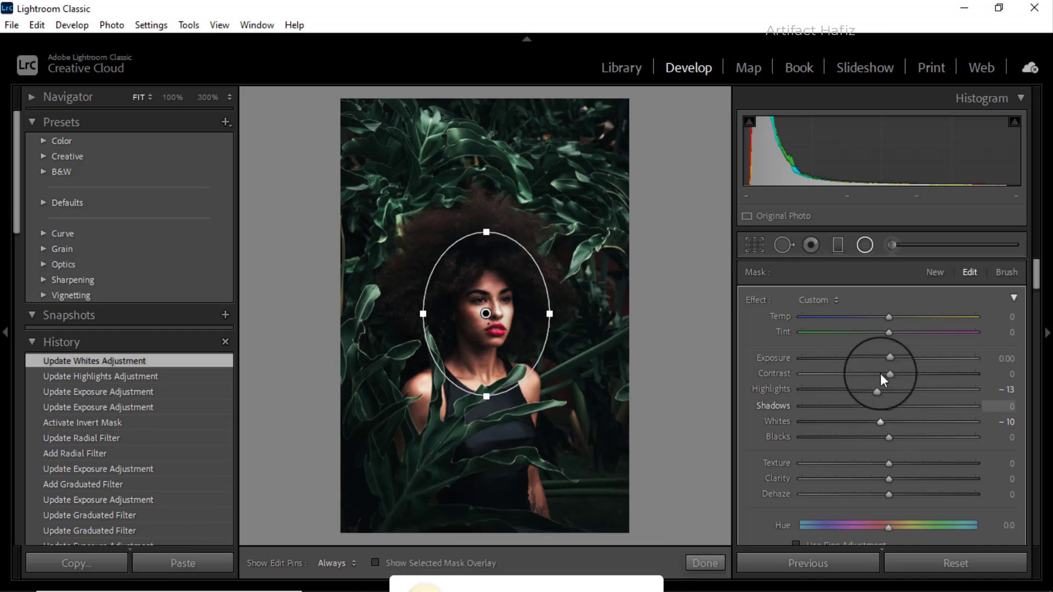
{"action": "left_click", "coordinate": [861, 246]}
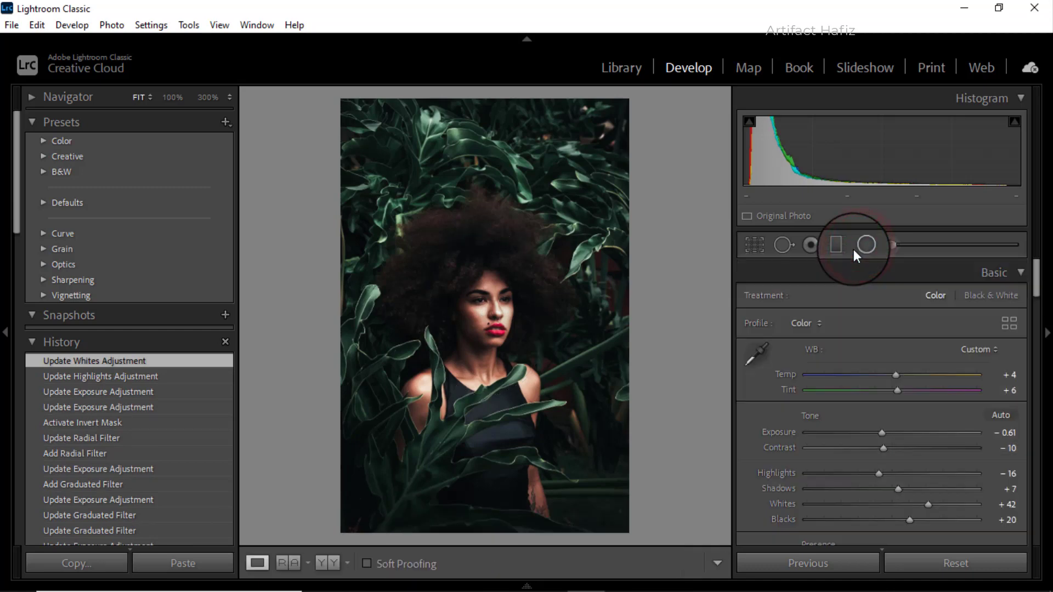
- Show the Before/After view and raise global Exposure from -0.61 to -0.25
{"action": "left_click", "coordinate": [329, 563]}
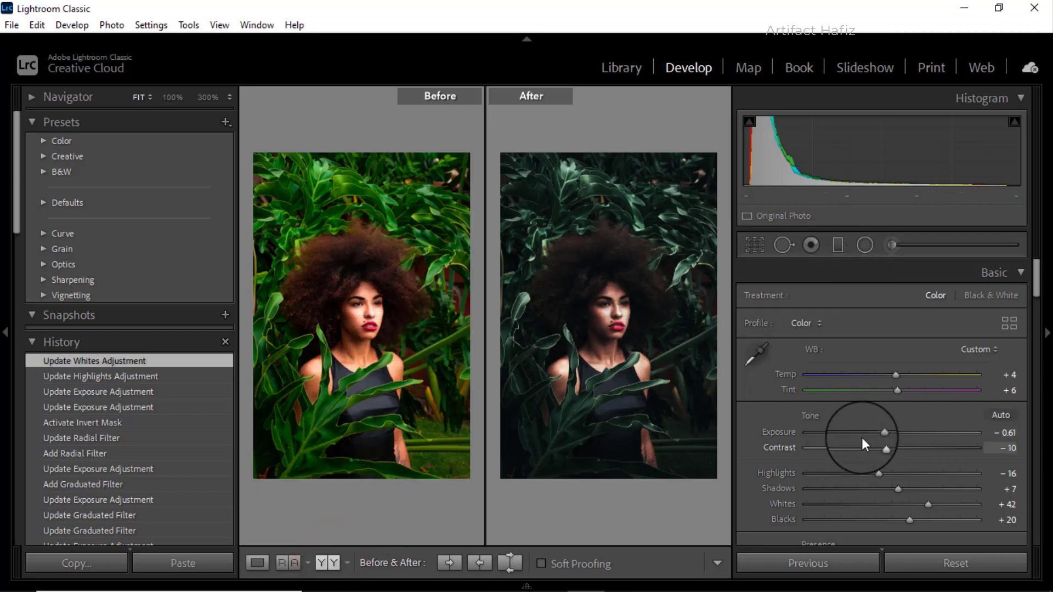
{"action": "left_click_drag", "start_coordinate": [883, 433], "coordinate": [889, 433]}
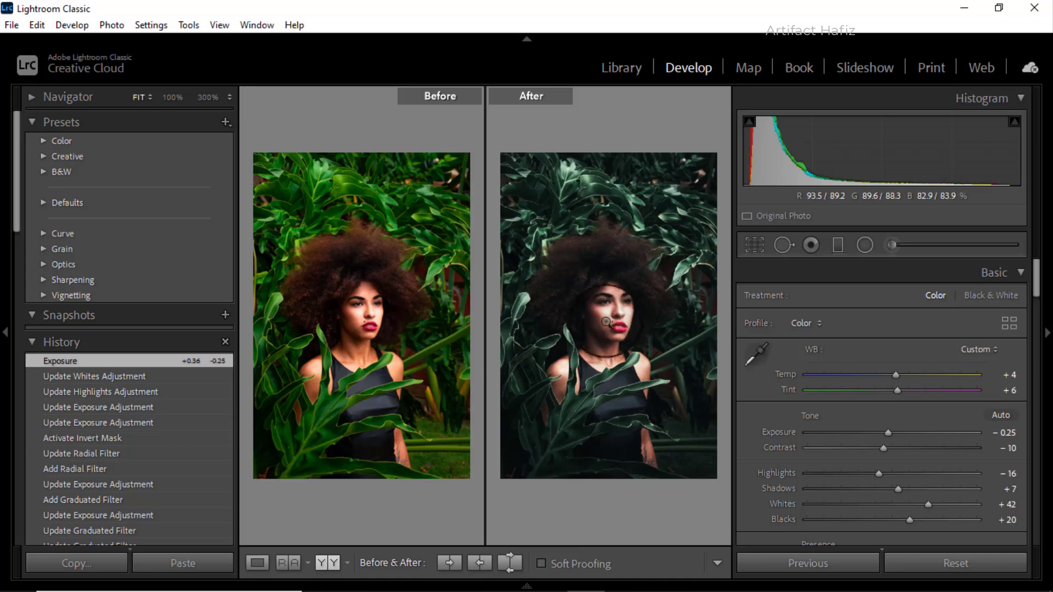